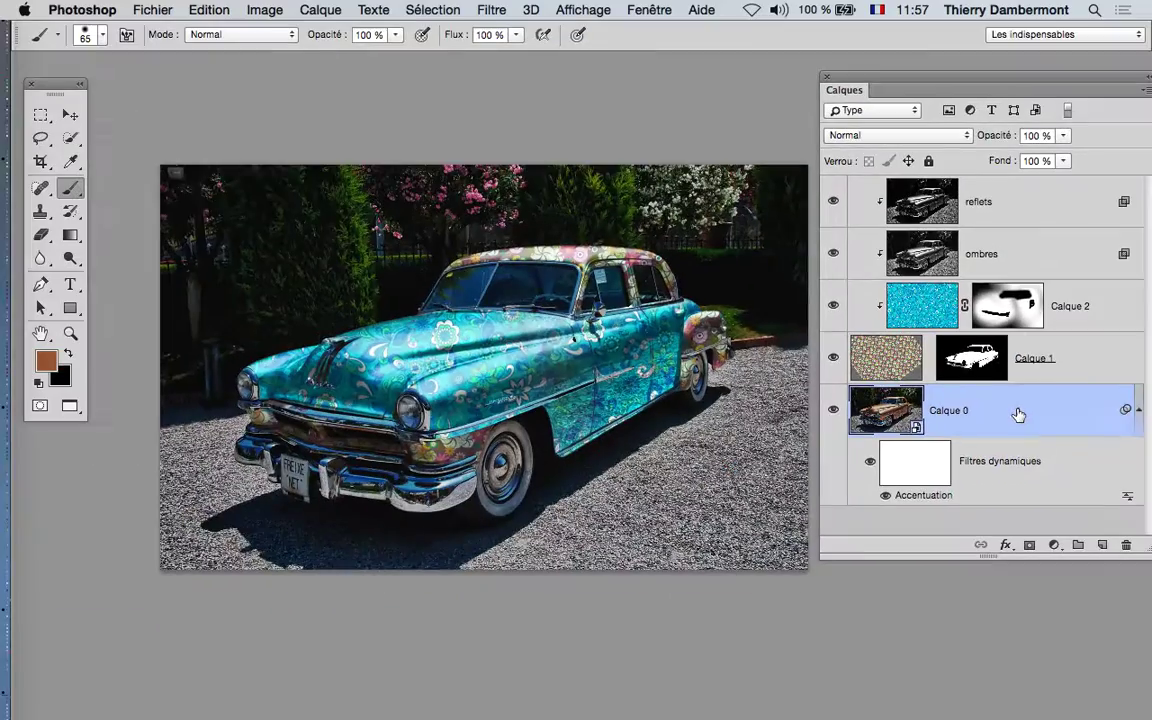
Open the Calque menu to reach the Nouveau calque de réglage submenu.
left_click(331, 9)
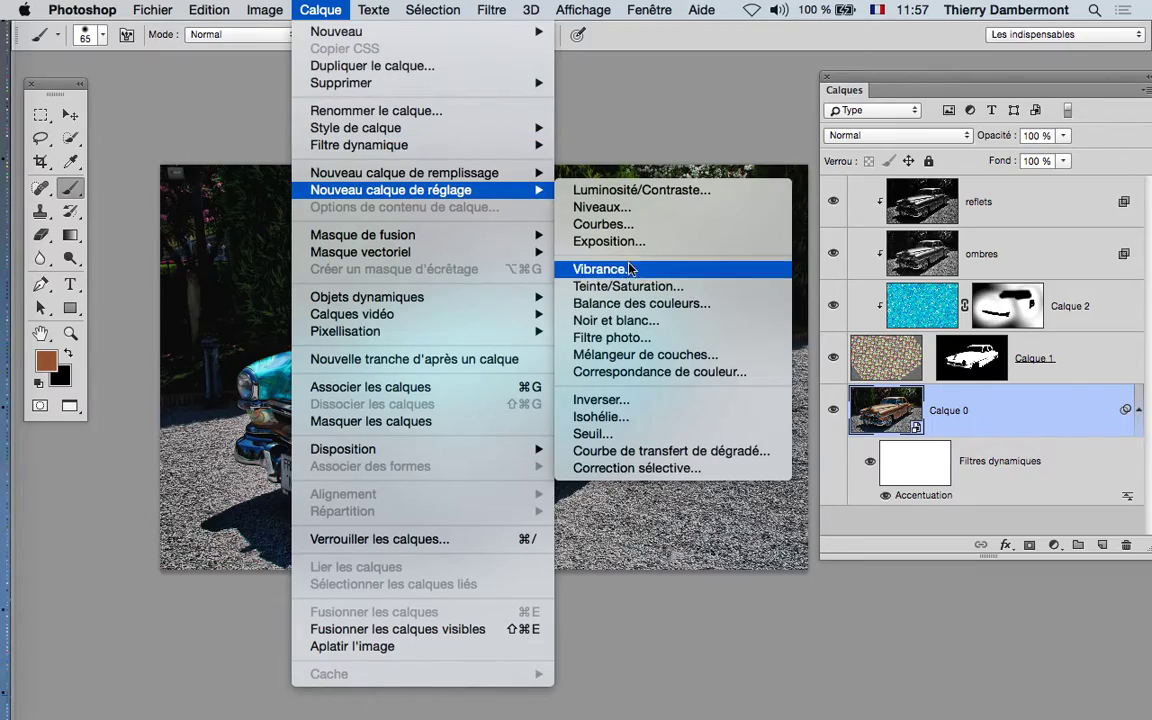
mouse_move(200, 89)
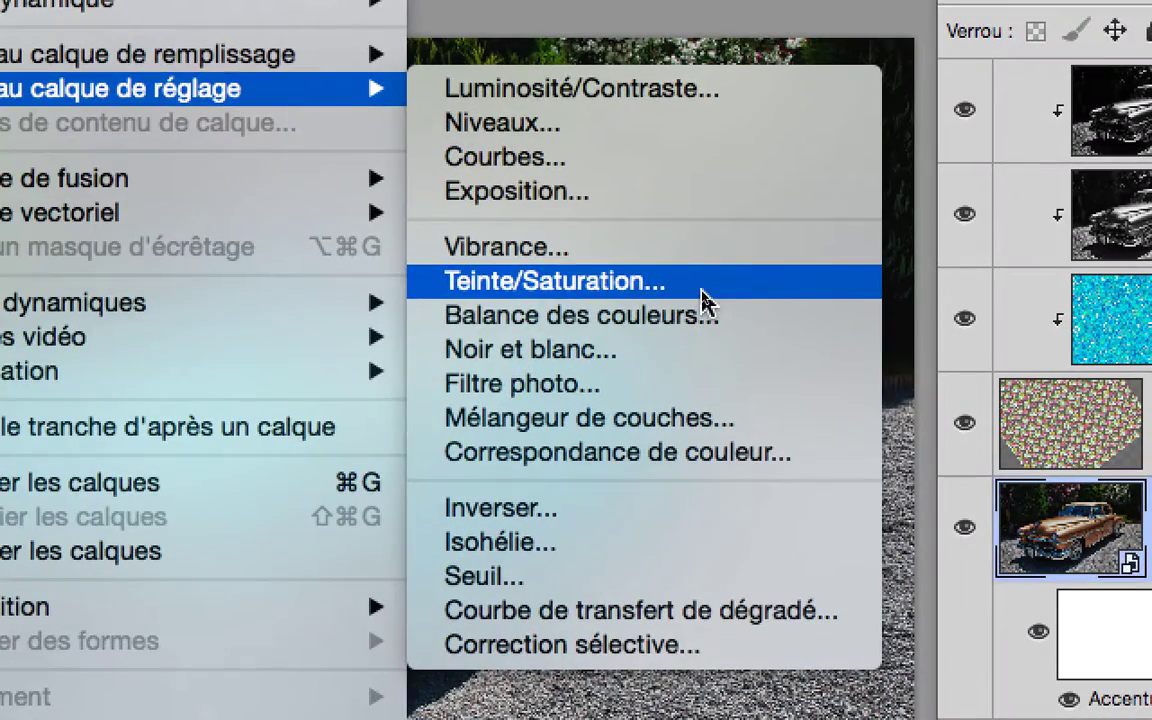
Create the Teinte/Saturation 1 adjustment layer and place its expanded Propriétés panel beside the image.
left_click(701, 289)
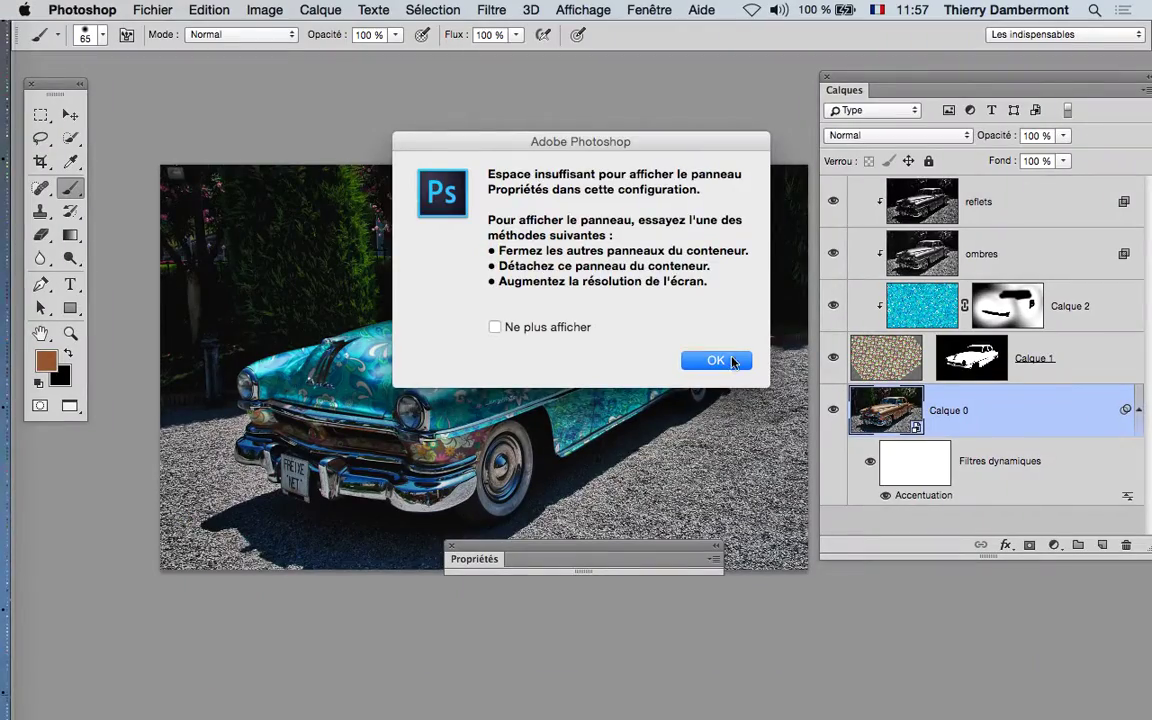
left_click(731, 361)
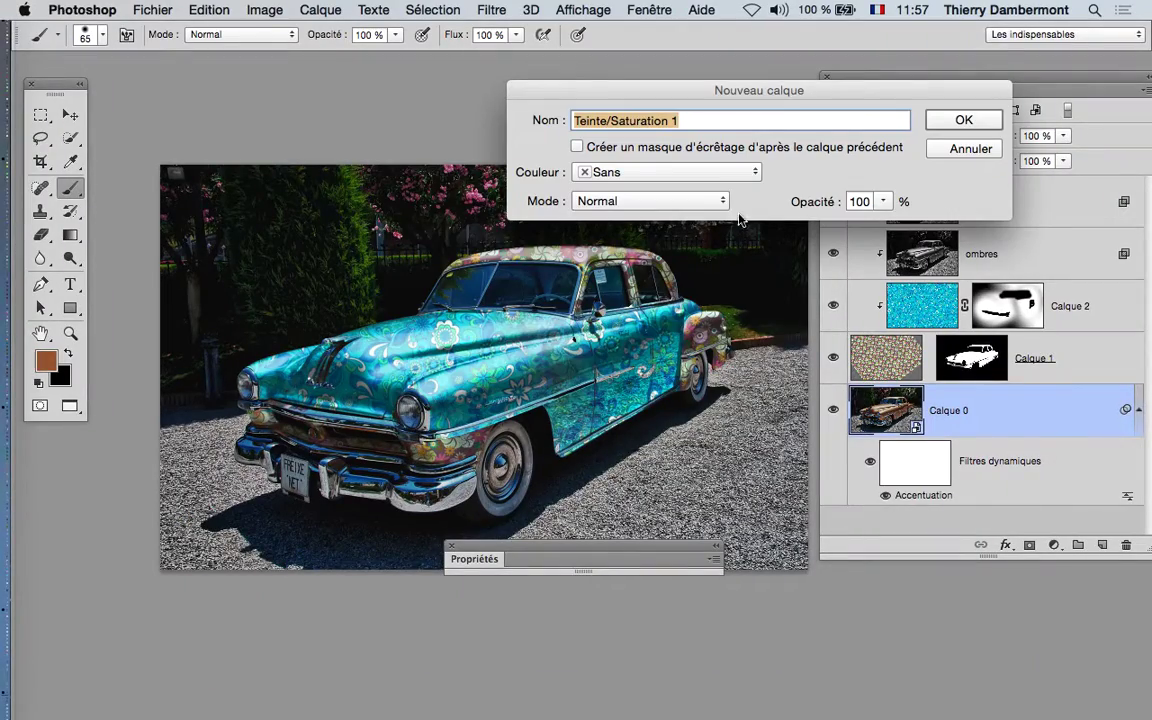
left_click(948, 122)
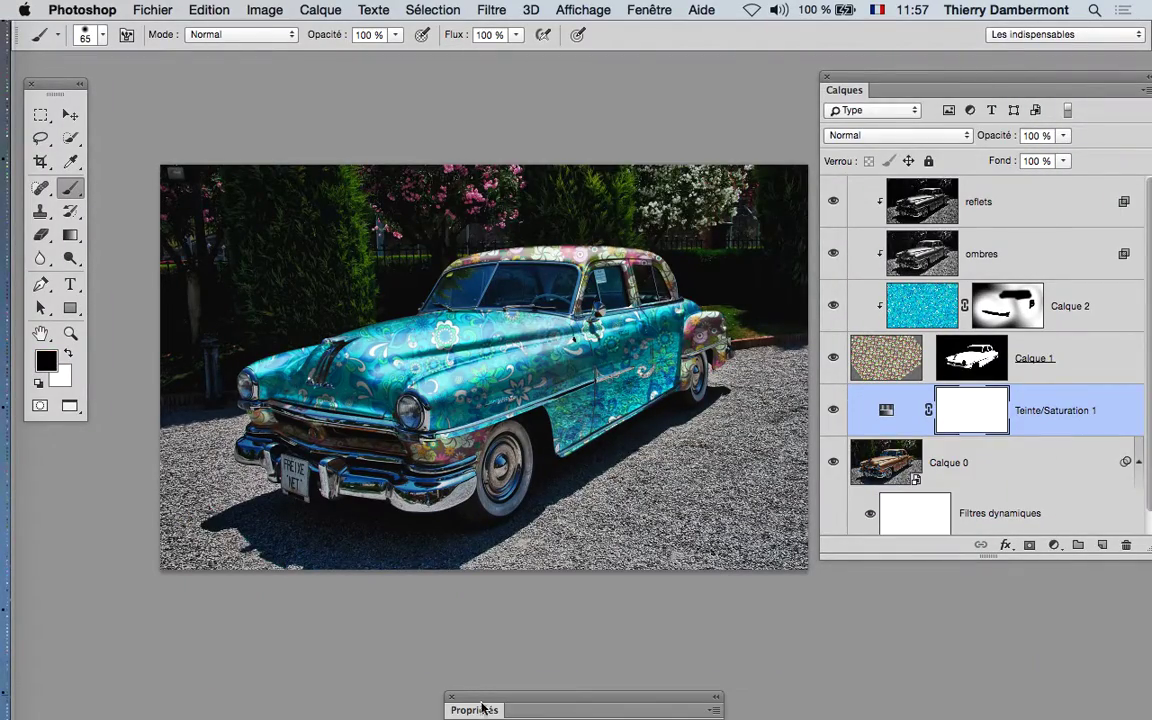
left_click_drag(481, 708, 735, 140)
left_click(733, 150)
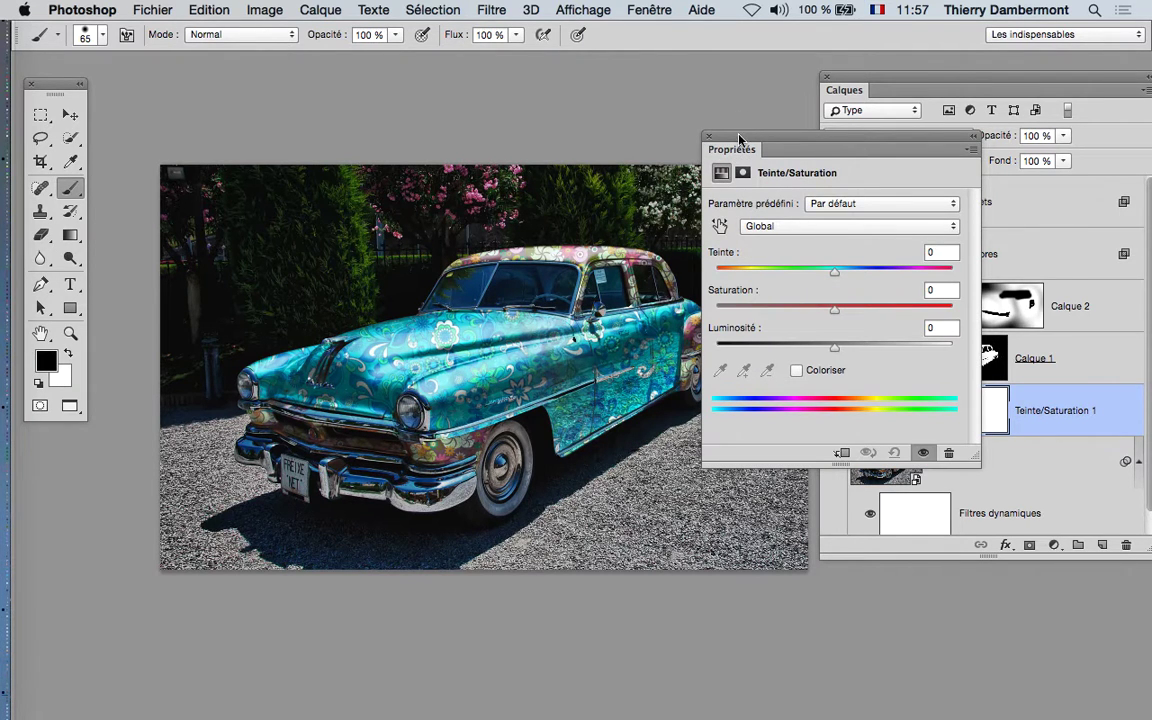
left_click_drag(740, 140, 825, 143)
Target the Bleus range, shift it to Cyans 2, and set its saturation to -87.
scroll(450, 300, "down", 3)
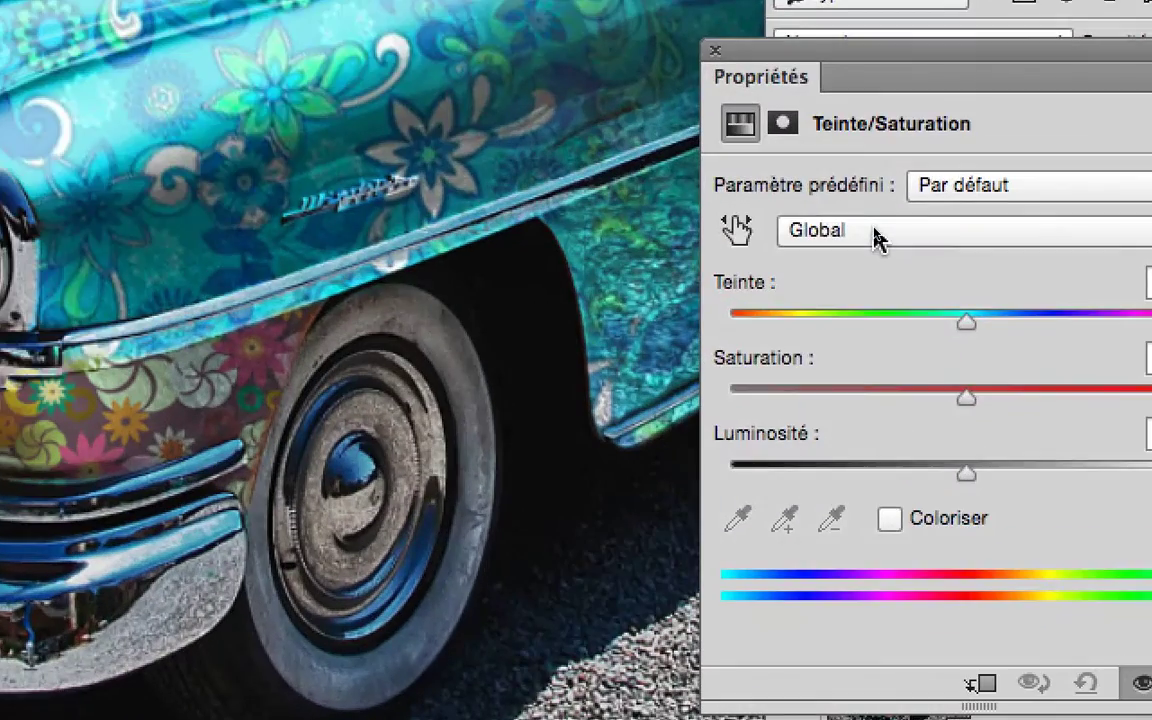
left_click(874, 229)
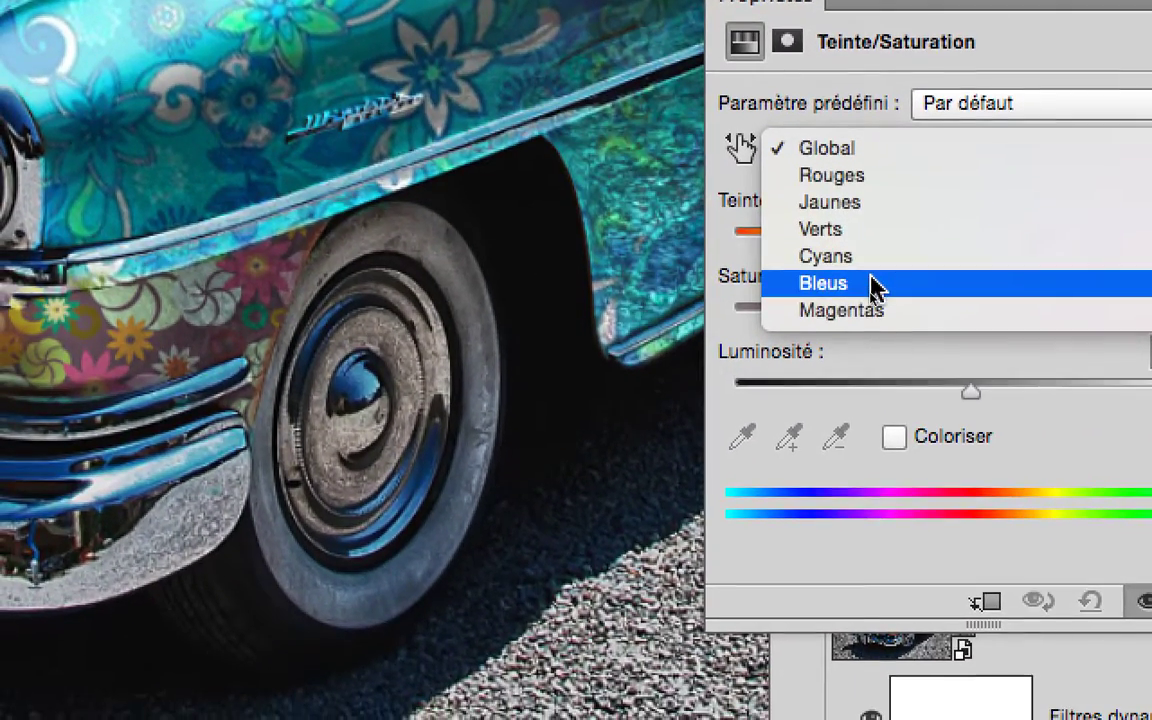
left_click(870, 285)
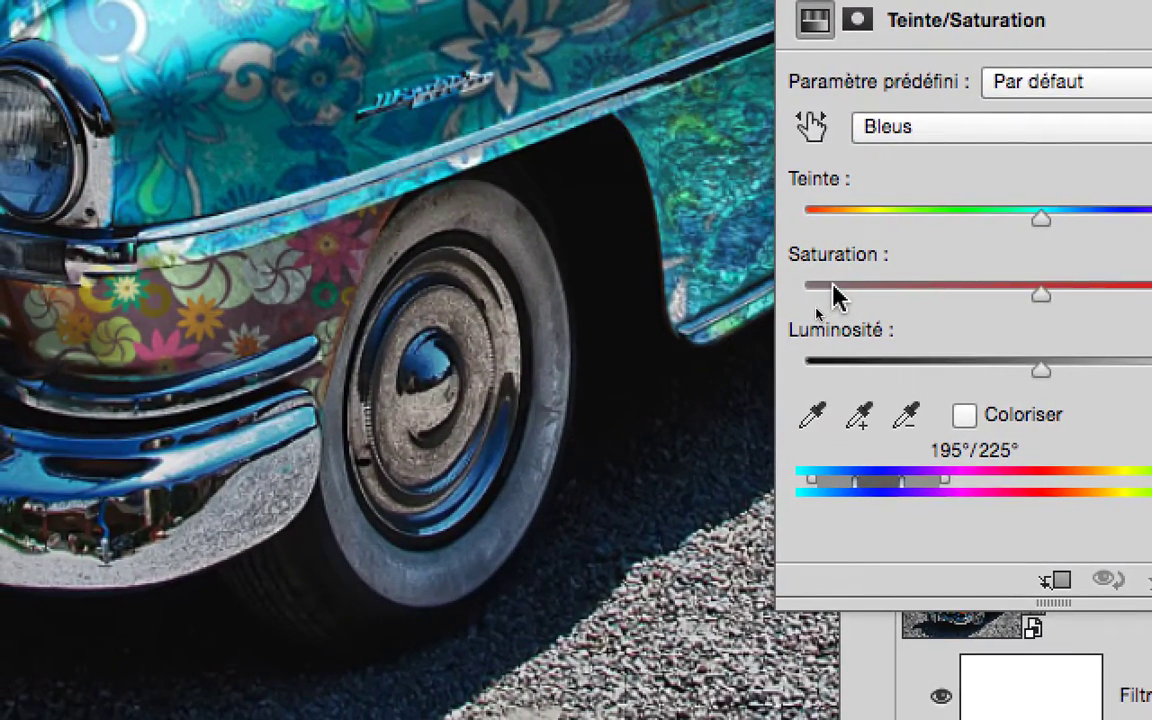
left_click(795, 361)
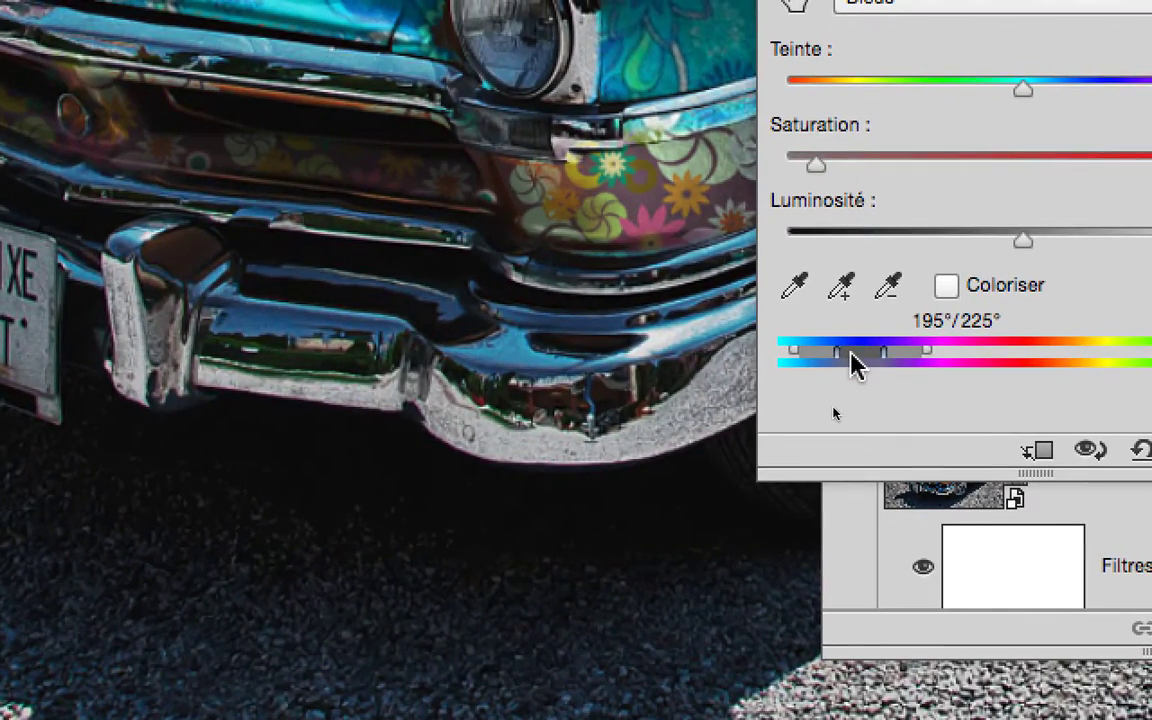
mouse_move(855, 365)
left_mouse_down()
mouse_move(838, 365)
mouse_move(871, 362)
mouse_move(836, 365)
left_mouse_up()
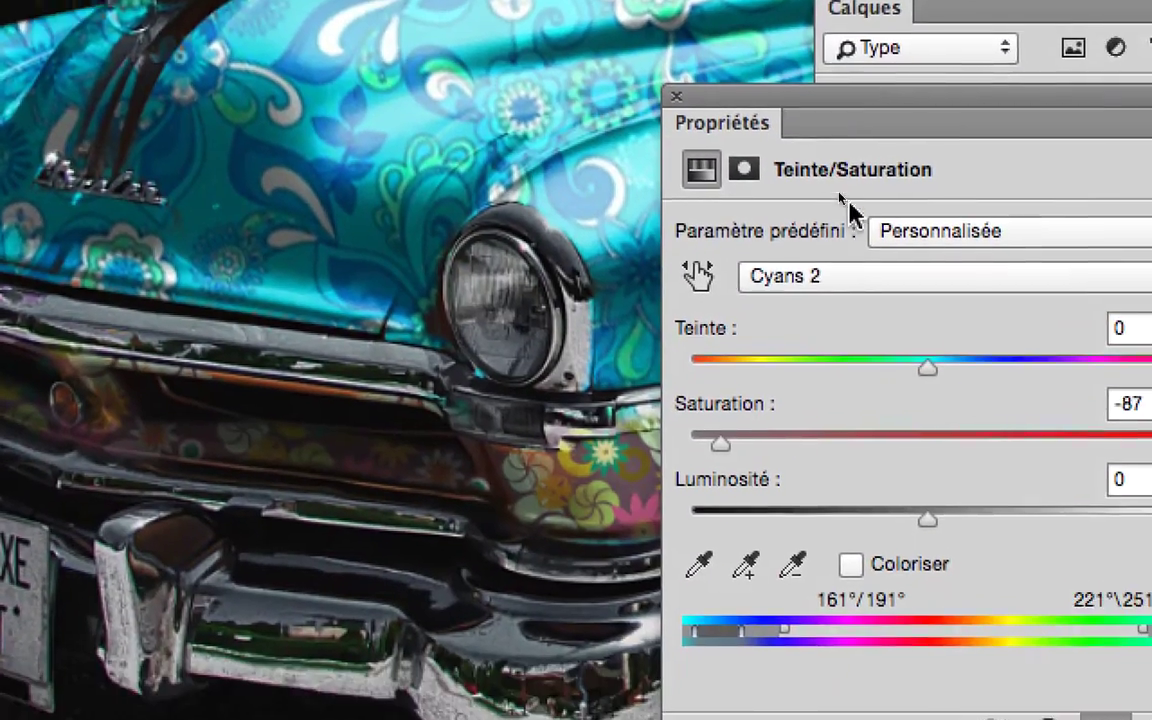
left_click(806, 370)
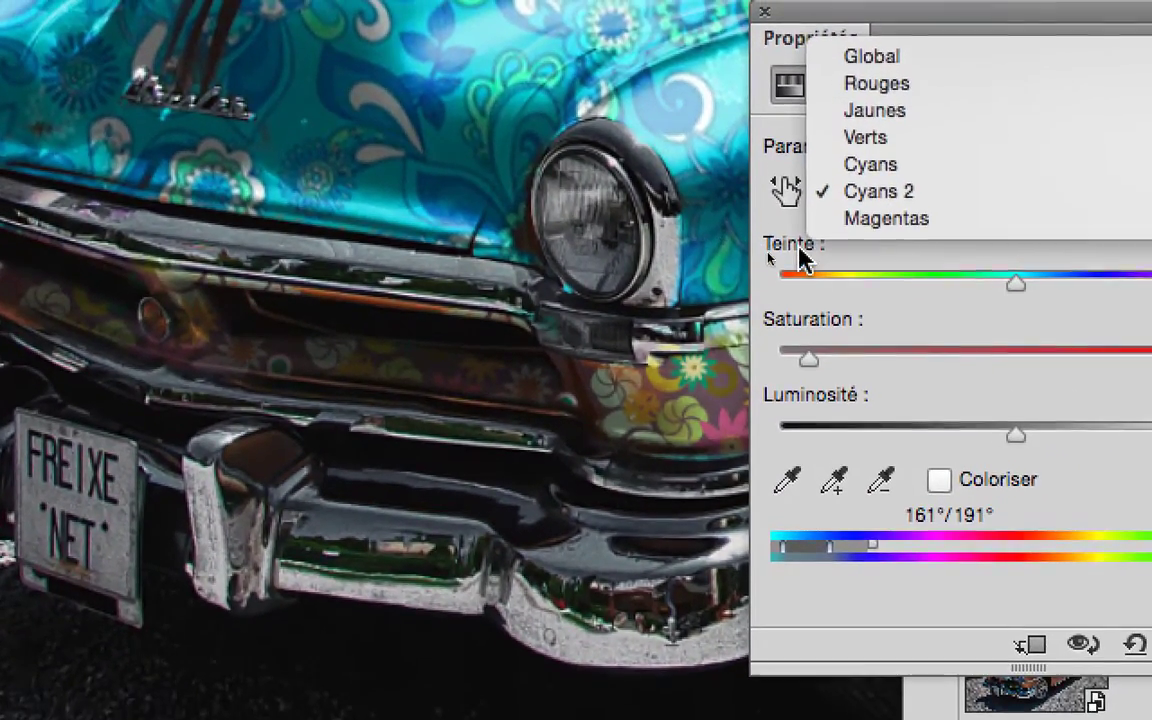
left_click(800, 318)
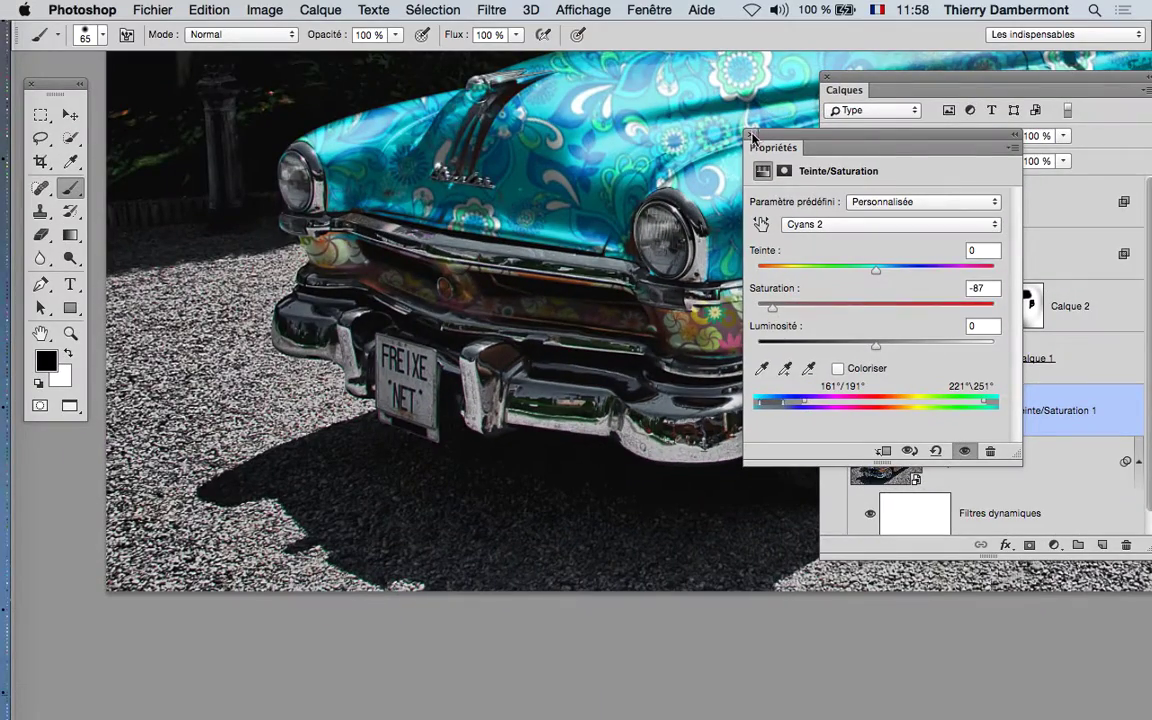
Close Propriétés and toggle Teinte/Saturation 1's visibility repeatedly, leaving it visible.
left_click(752, 135)
scroll(547, 267, "up", 2)
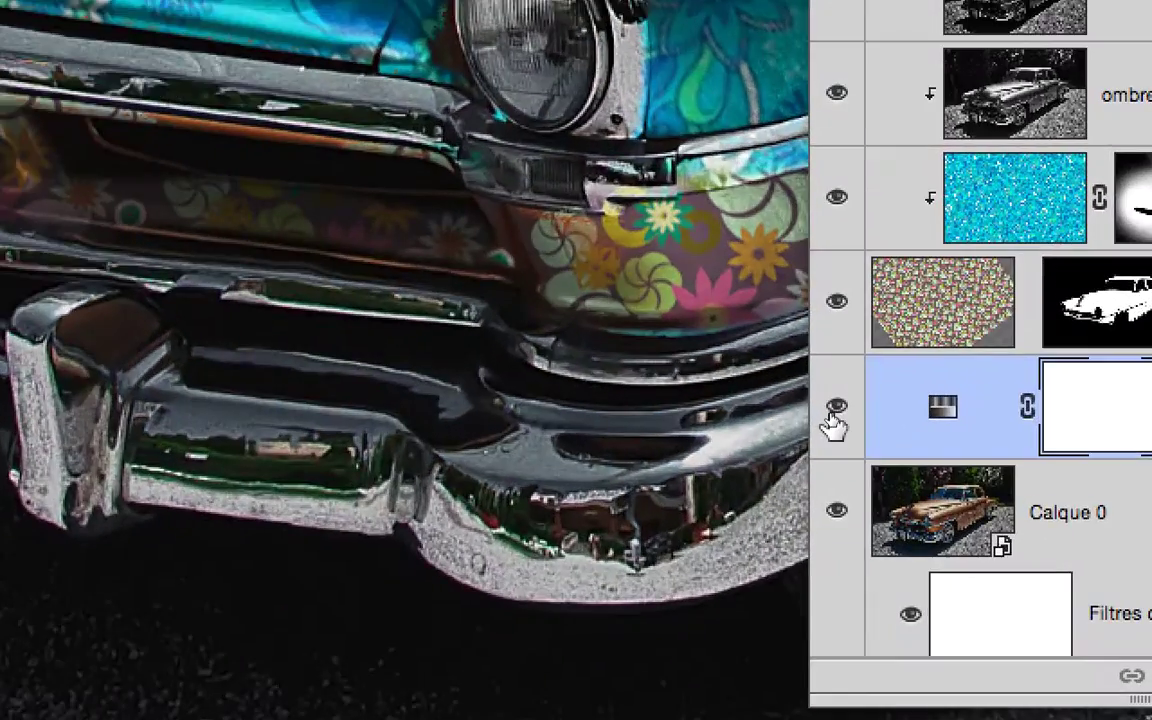
left_click(832, 414)
left_click(832, 410)
left_click(832, 412)
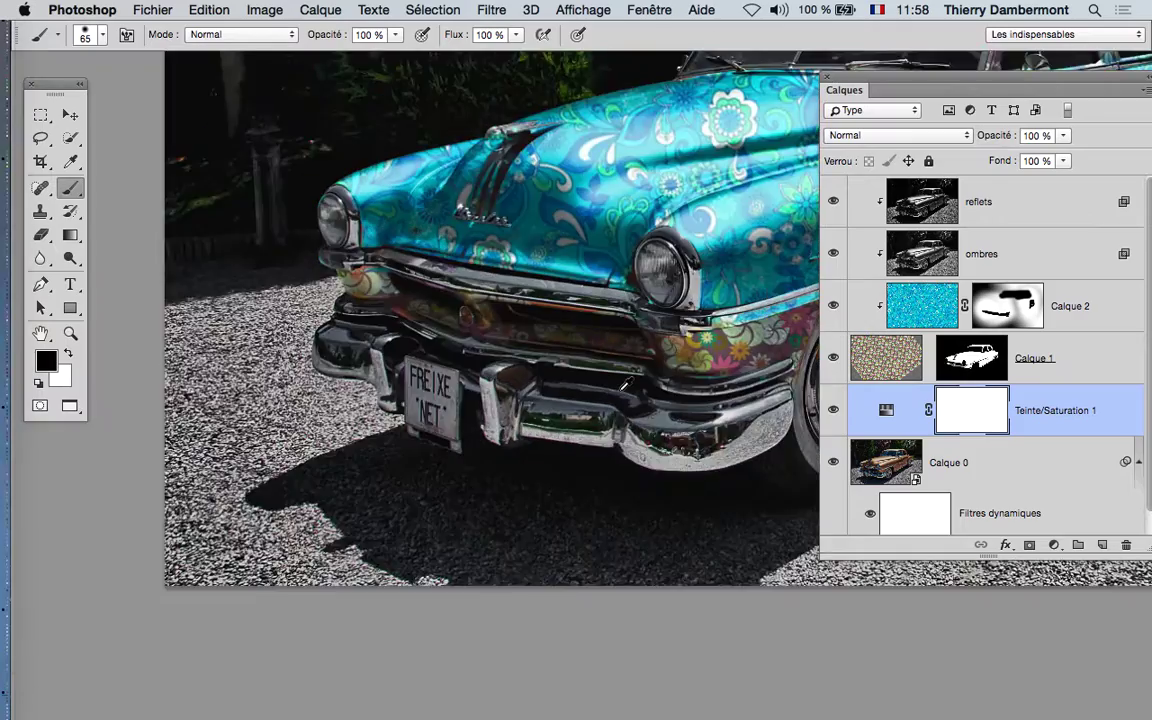
scroll(625, 385, "down", 1)
scroll(560, 352, "down", 2)
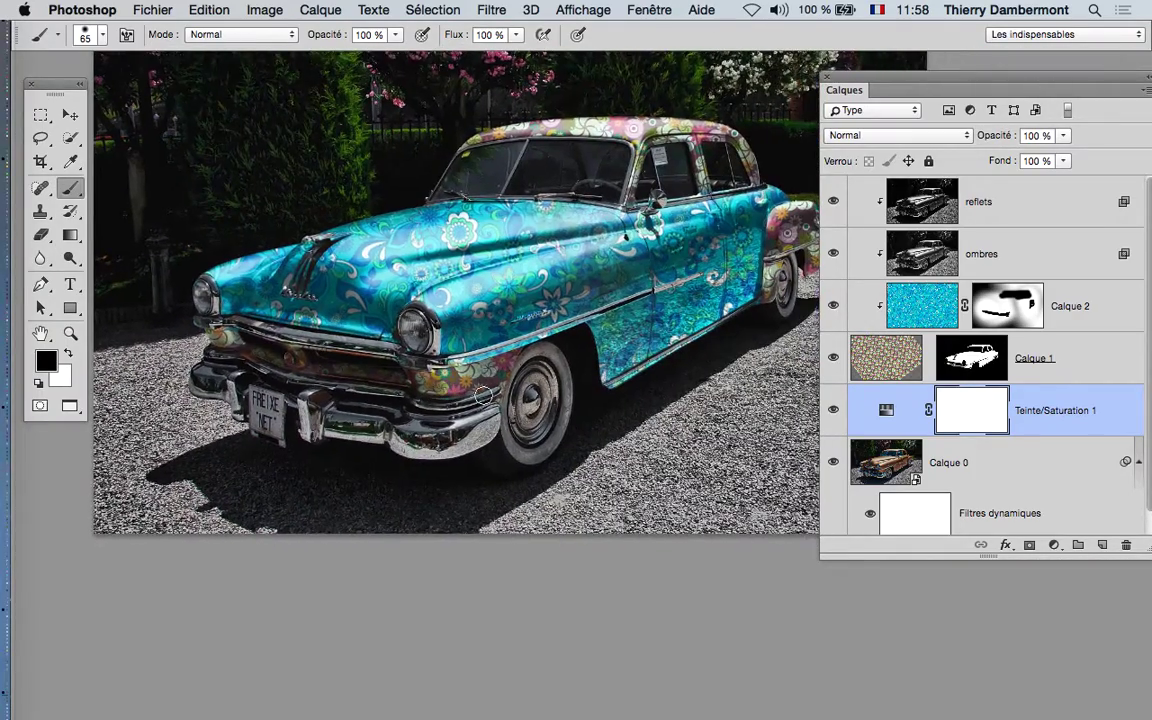
left_click(832, 411)
scroll(710, 395, "down", 2)
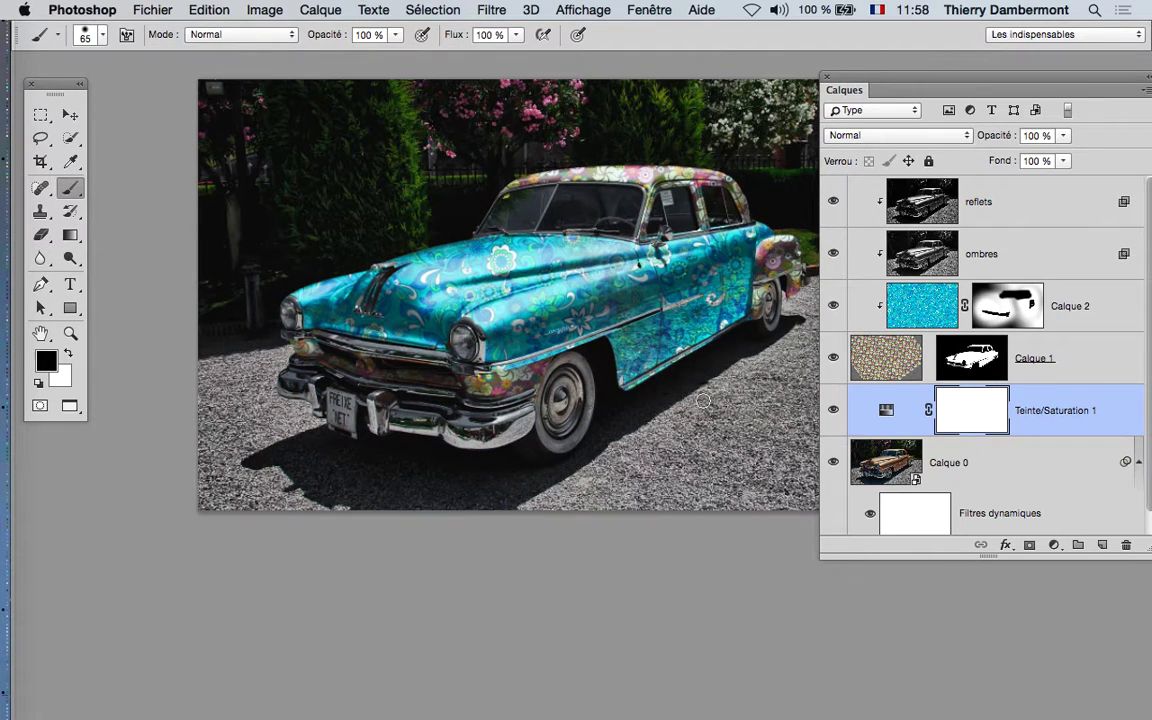
left_click(834, 412)
left_click(834, 411)
Save as Freixenet_Wallpaper-08.psd in Photoshop format with maximised compatibility.
left_click(147, 9)
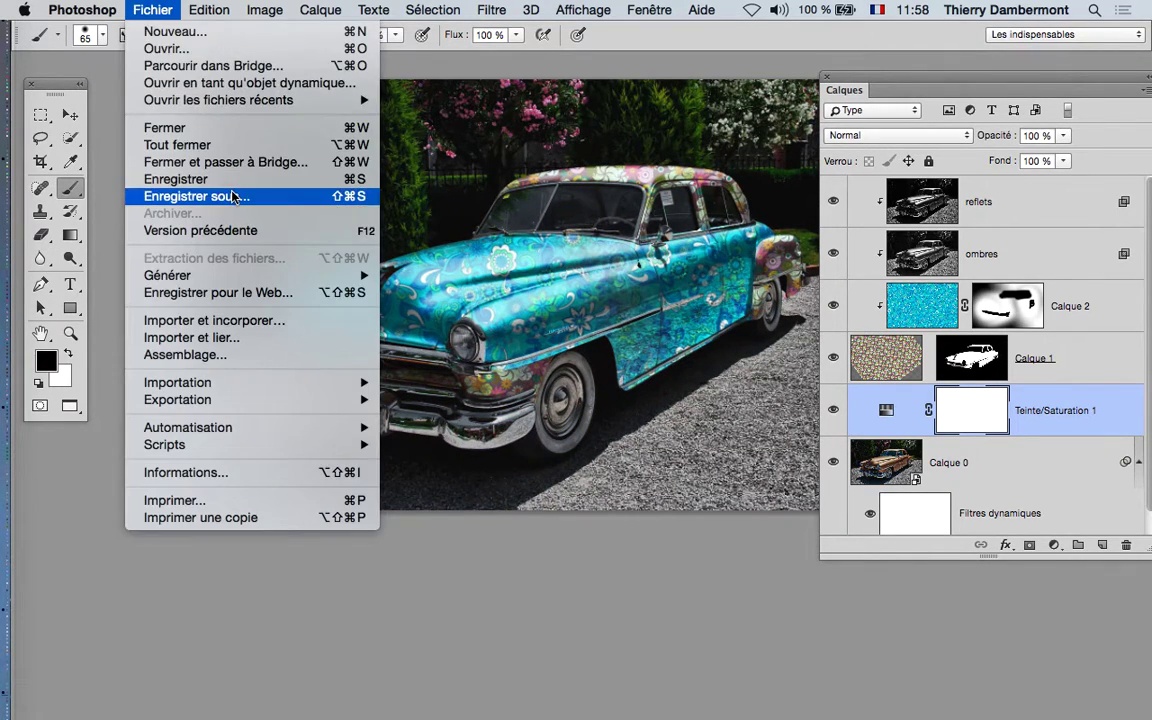
left_click(200, 193)
left_click(712, 72)
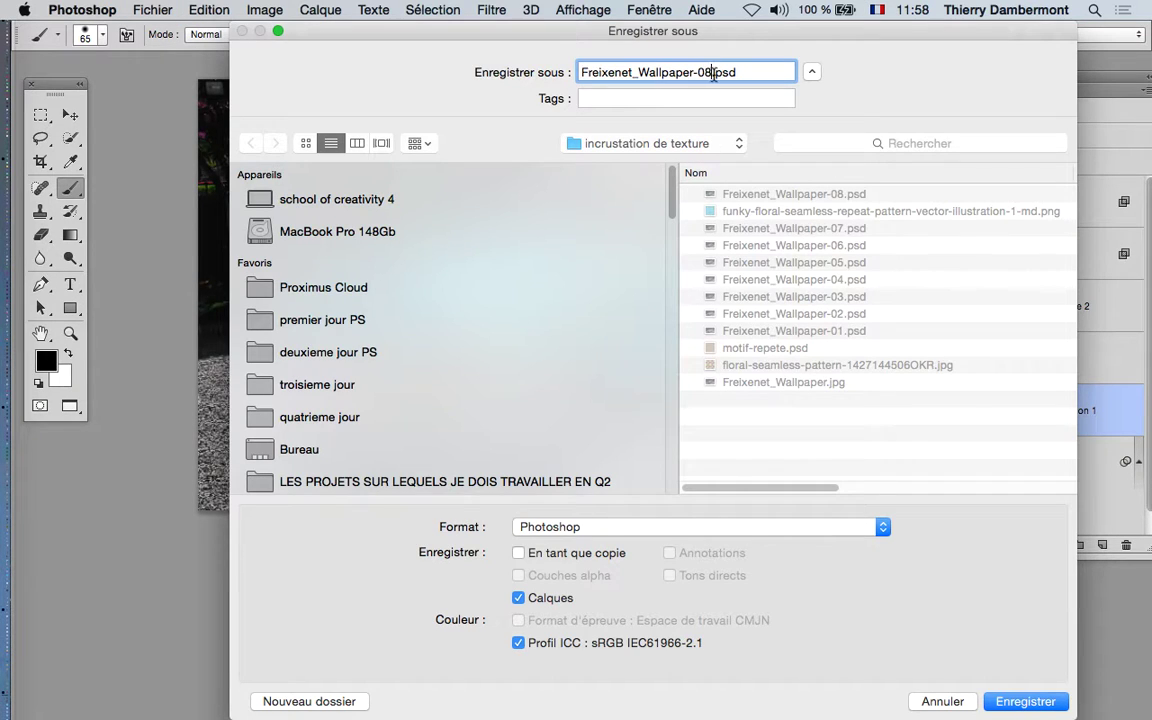
key("Return")
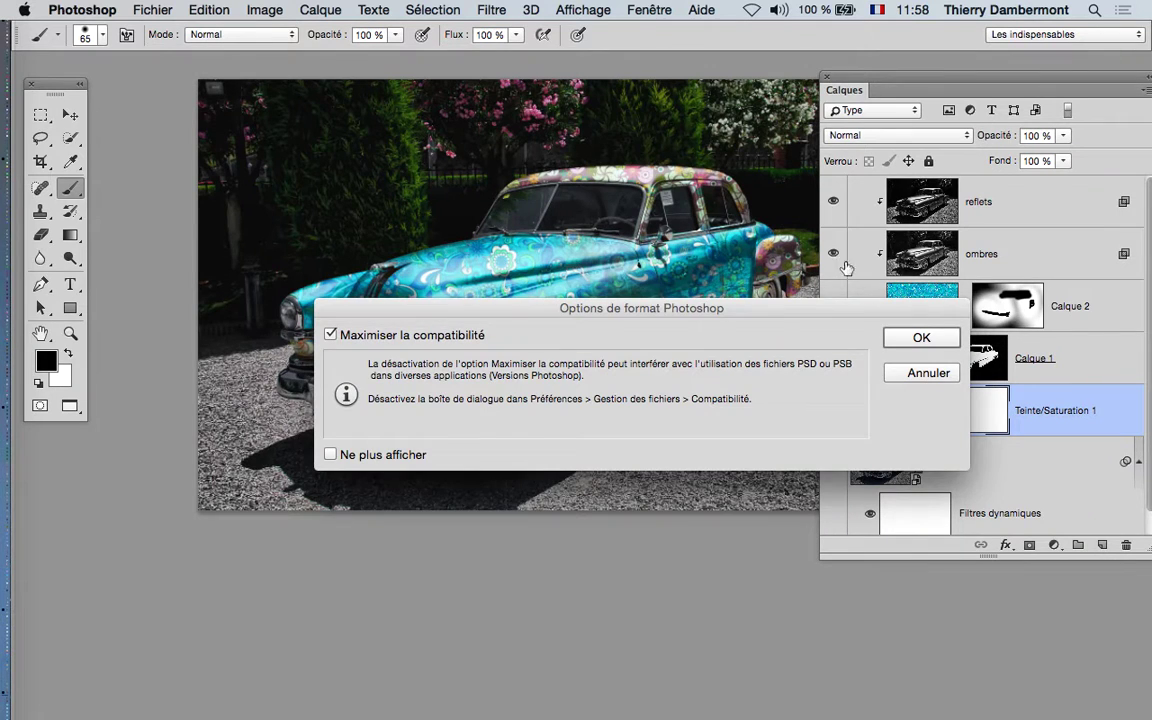
key("Return")
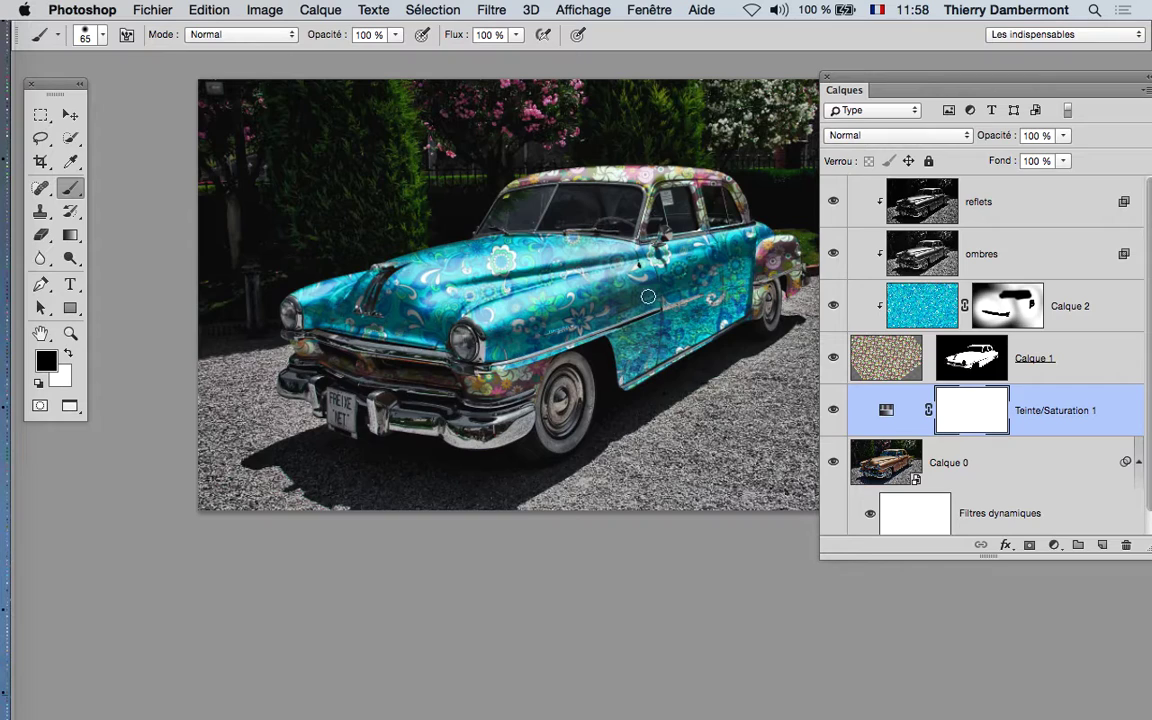
Zoom and pan over the car's side, then select the Calque 2 layer.
scroll(633, 287, "down", 1)
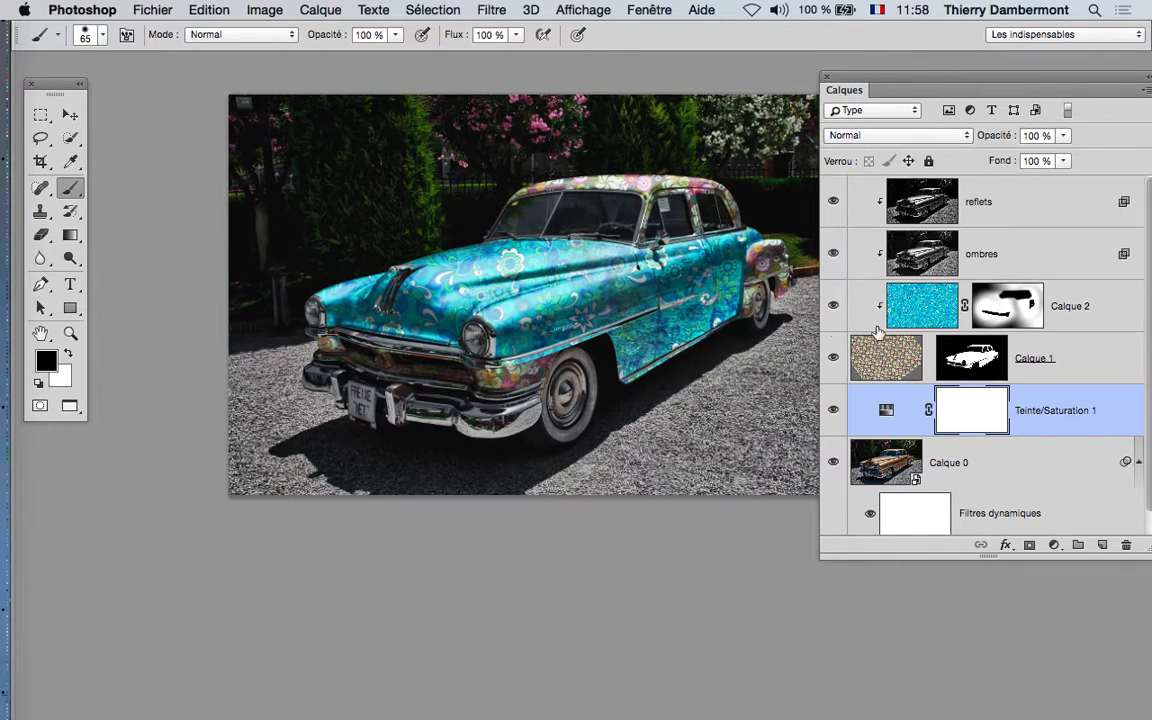
scroll(650, 290, "up", 2)
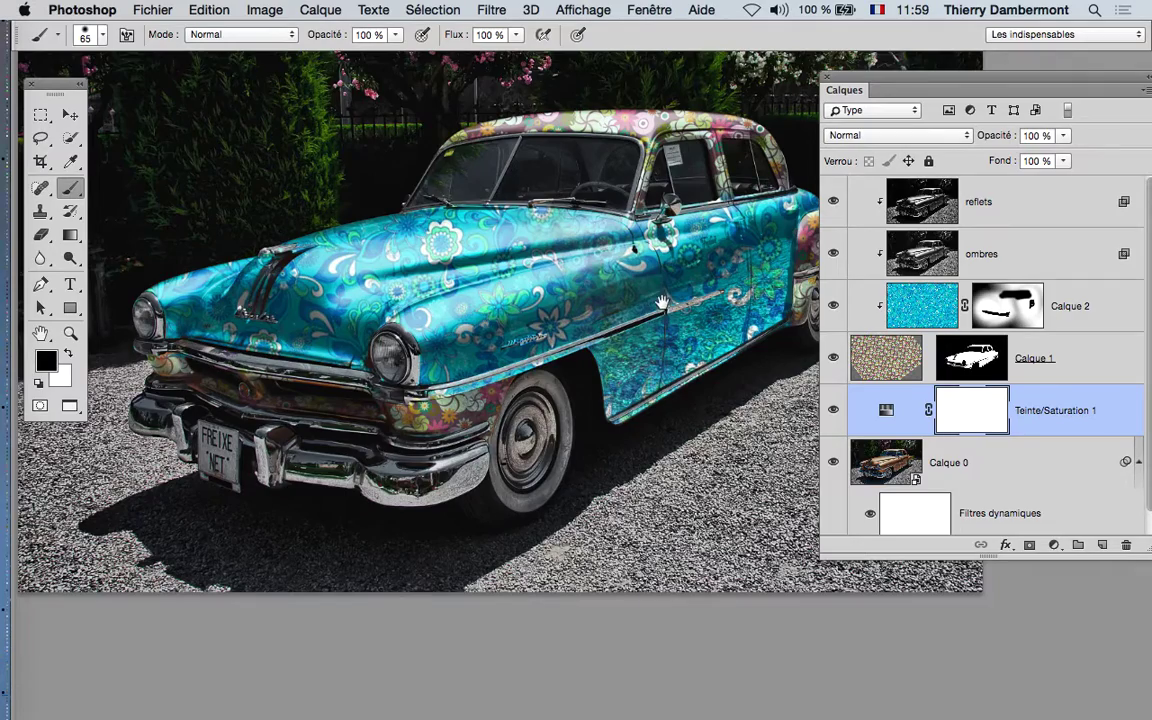
left_click_drag(658, 303, 660, 279)
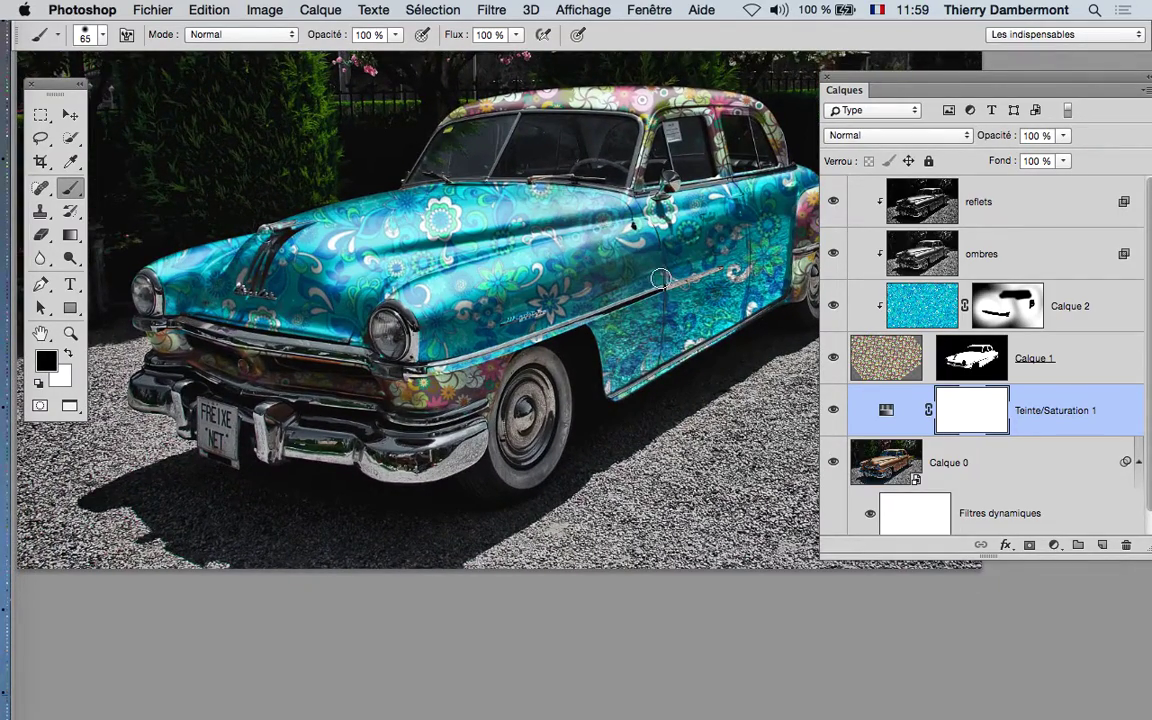
left_click(924, 308)
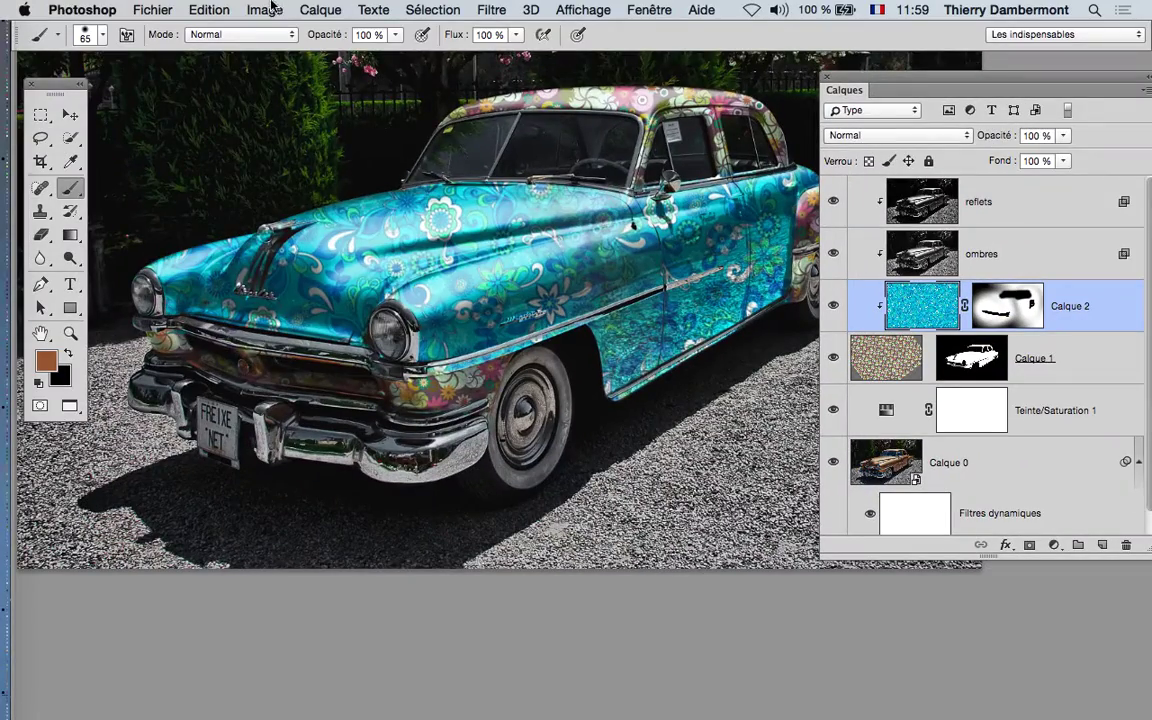
Recolour Calque 2's cyan pattern to purple with Teinte +72 and Saturation -55.
left_click(268, 10)
mouse_move(284, 59)
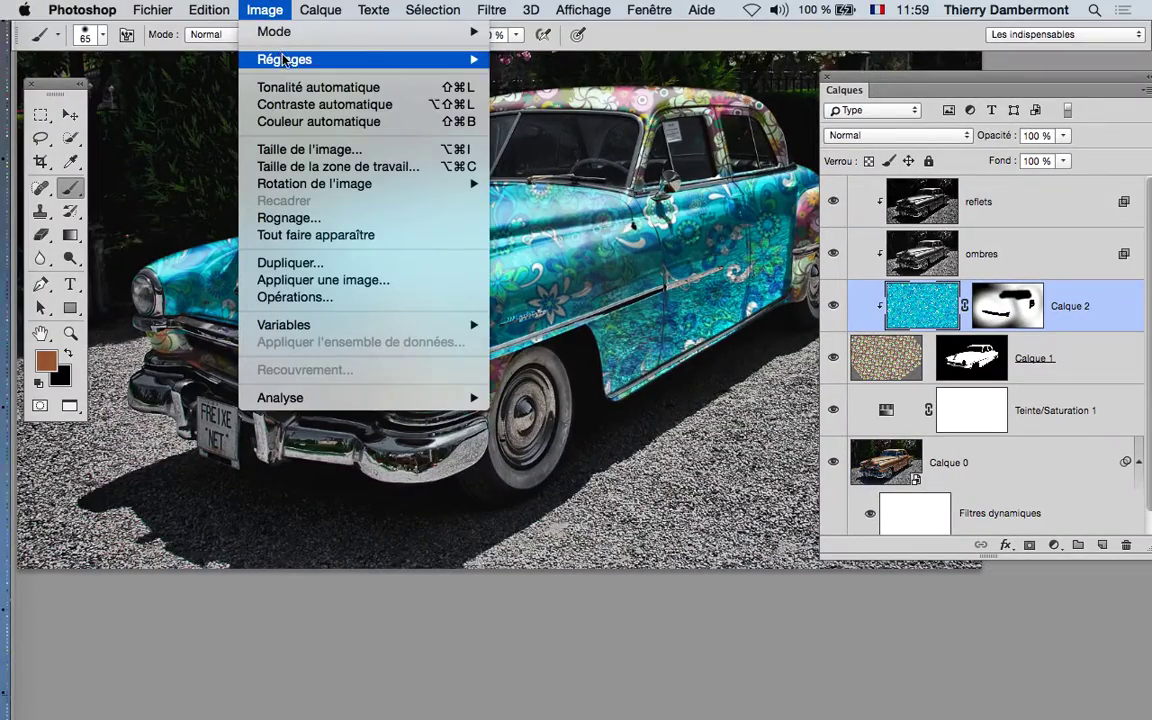
left_click(586, 158)
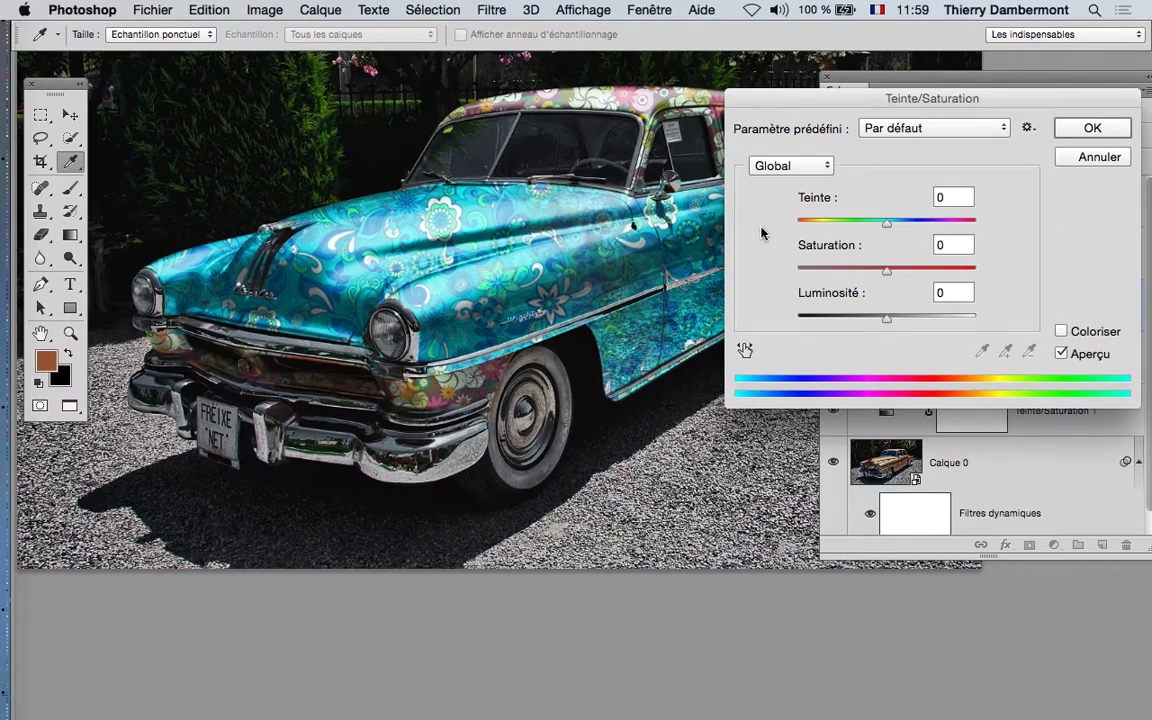
mouse_move(862, 104)
left_mouse_down()
mouse_move(775, 383)
mouse_move(797, 410)
mouse_move(655, 449)
left_mouse_up()
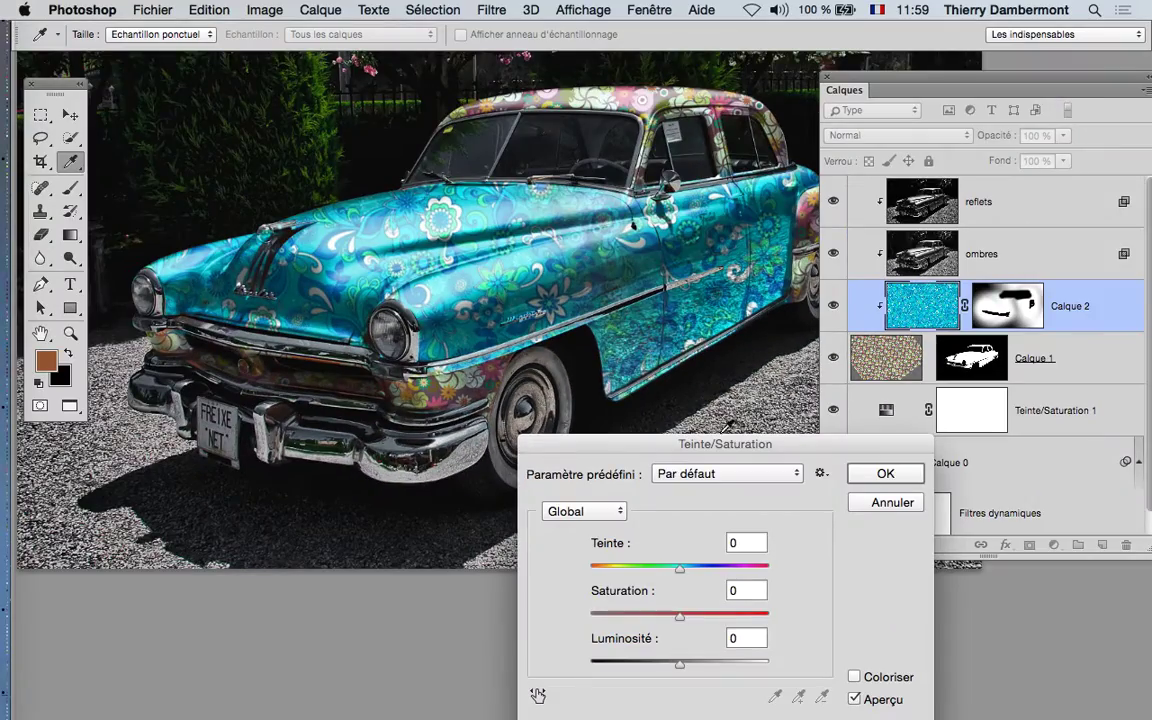
left_click_drag(728, 443, 985, 385)
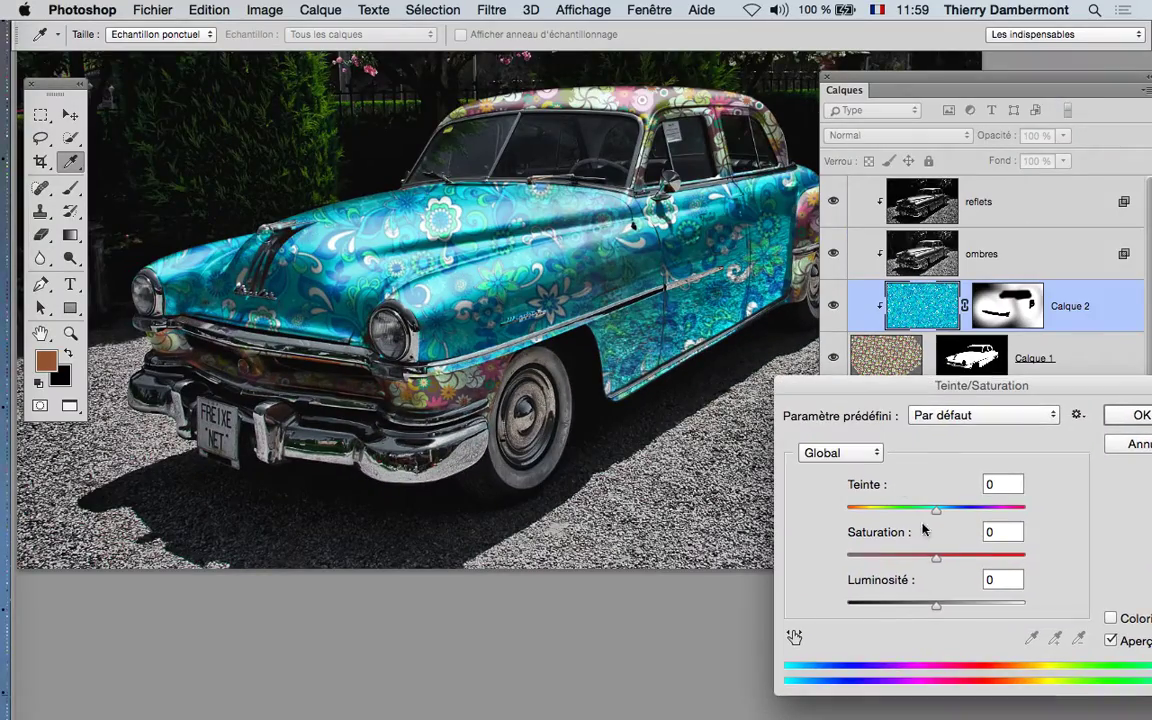
left_click_drag(936, 510, 862, 512)
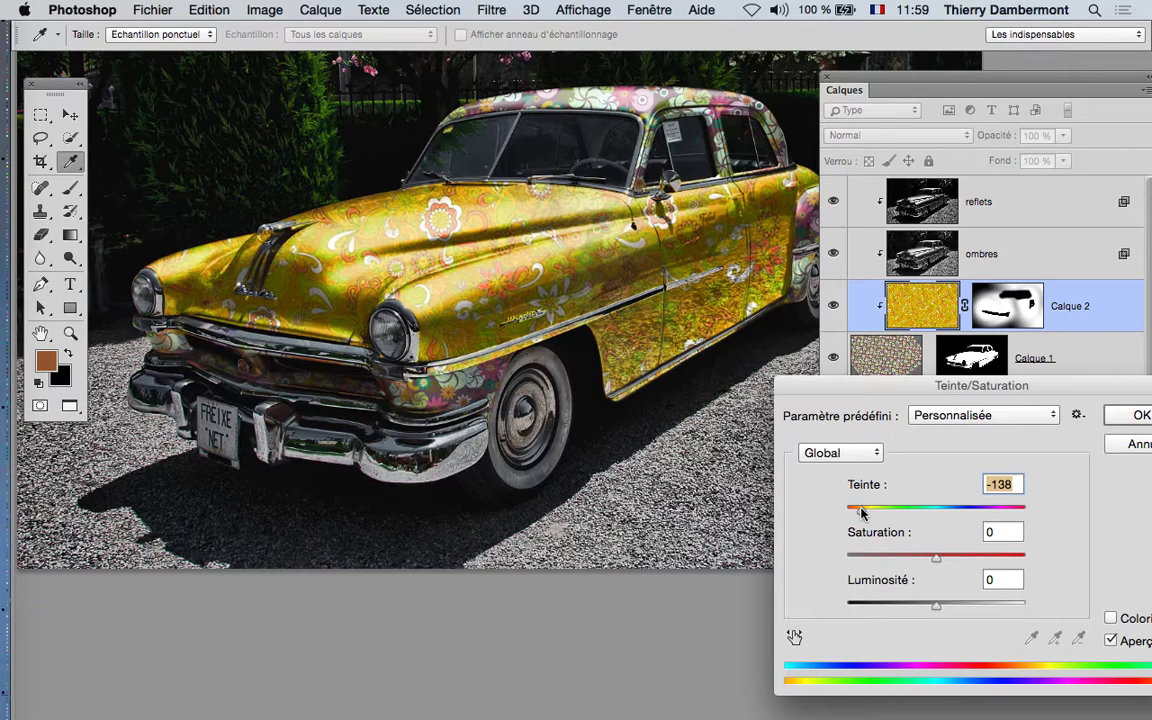
left_click_drag(936, 558, 887, 559)
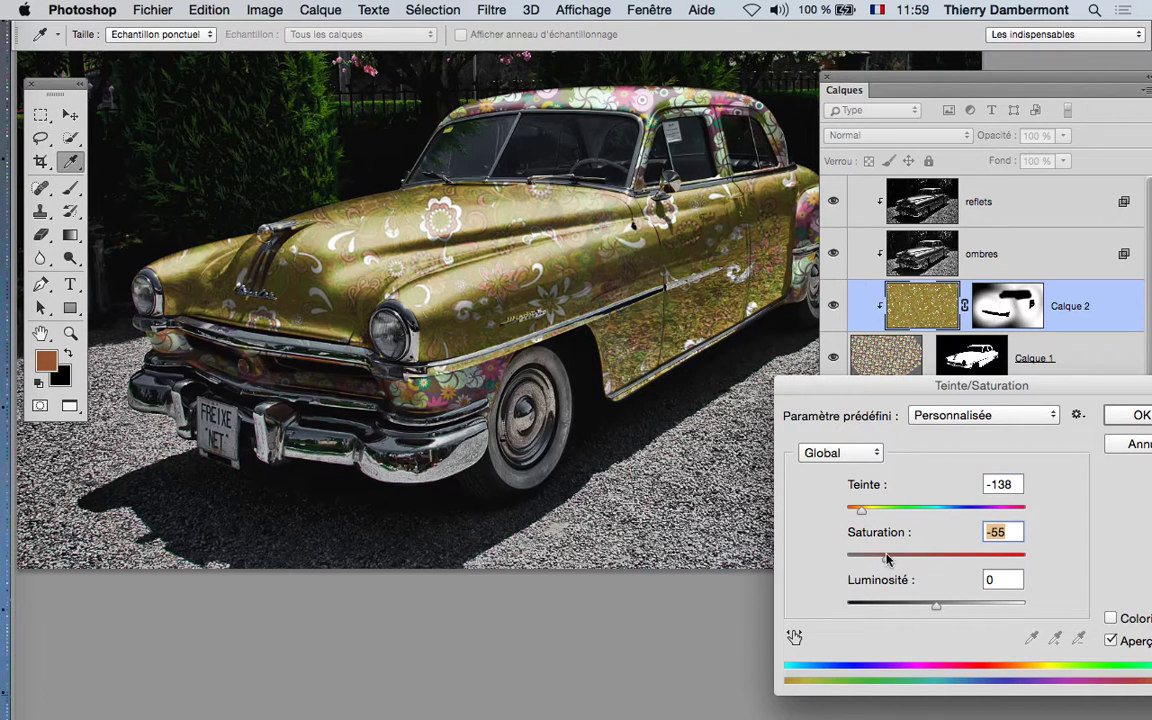
mouse_move(866, 511)
left_mouse_down()
mouse_move(1024, 510)
mouse_move(986, 510)
left_mouse_up()
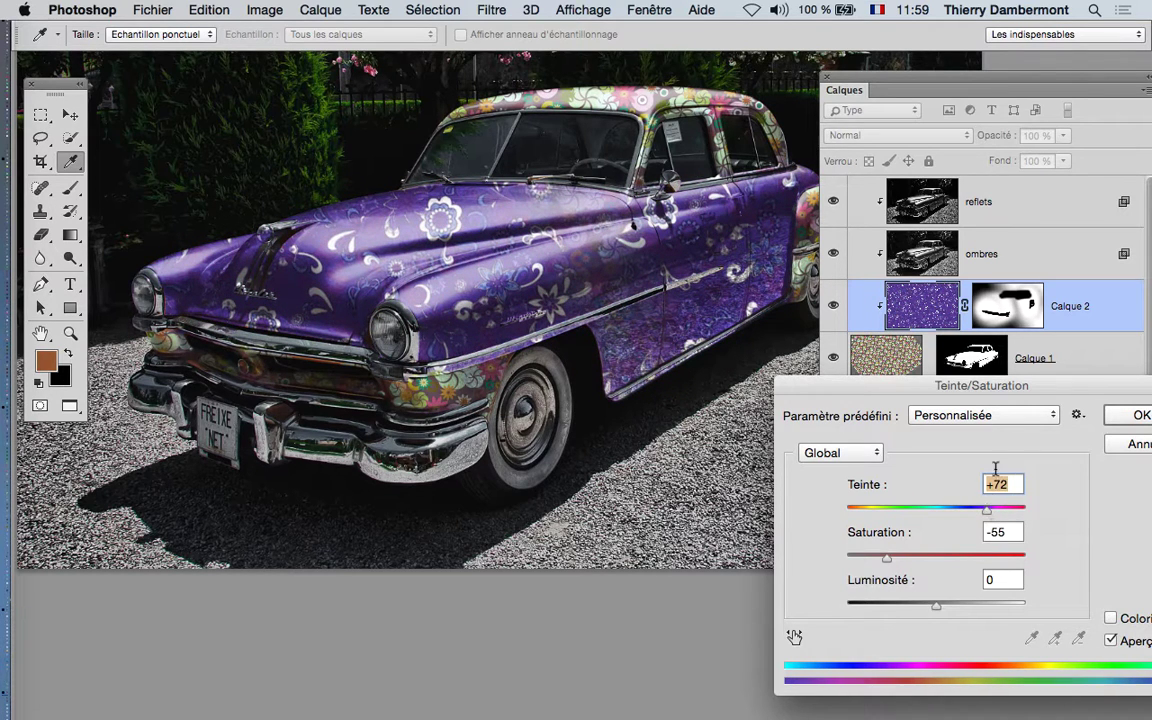
left_click(1136, 418)
Give Calque 1's floral pattern Saturation +58 and Teinte -42, then compare the result.
key("b")
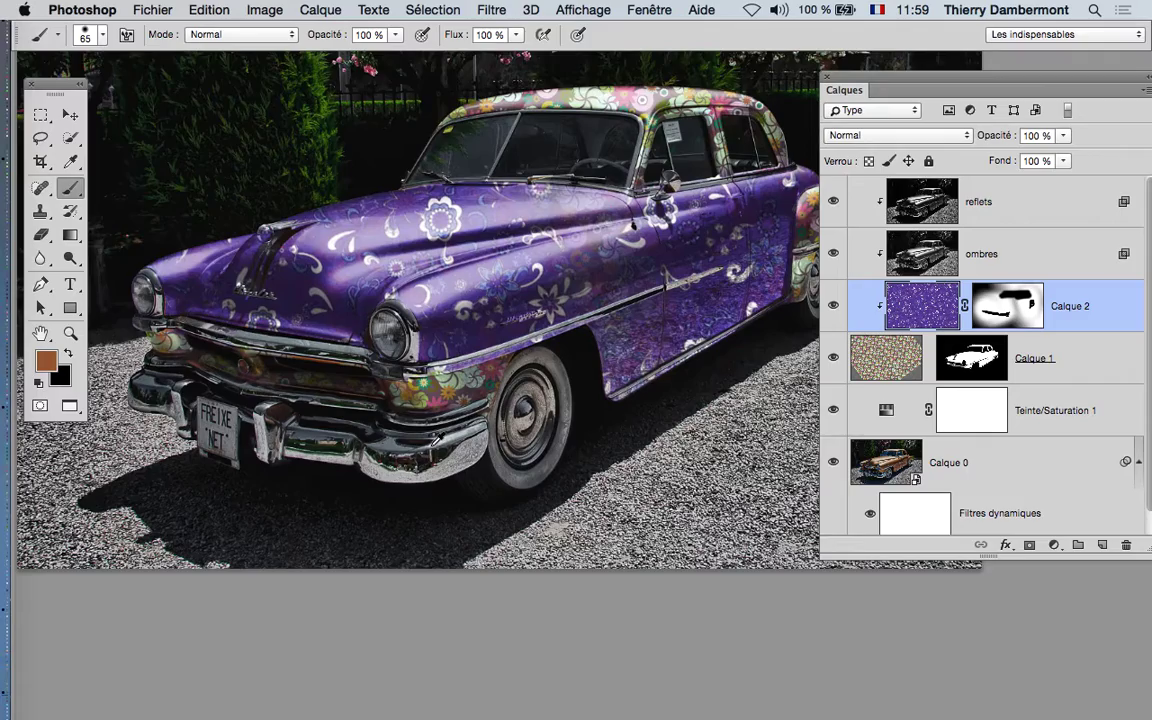
key("ctrl+plus")
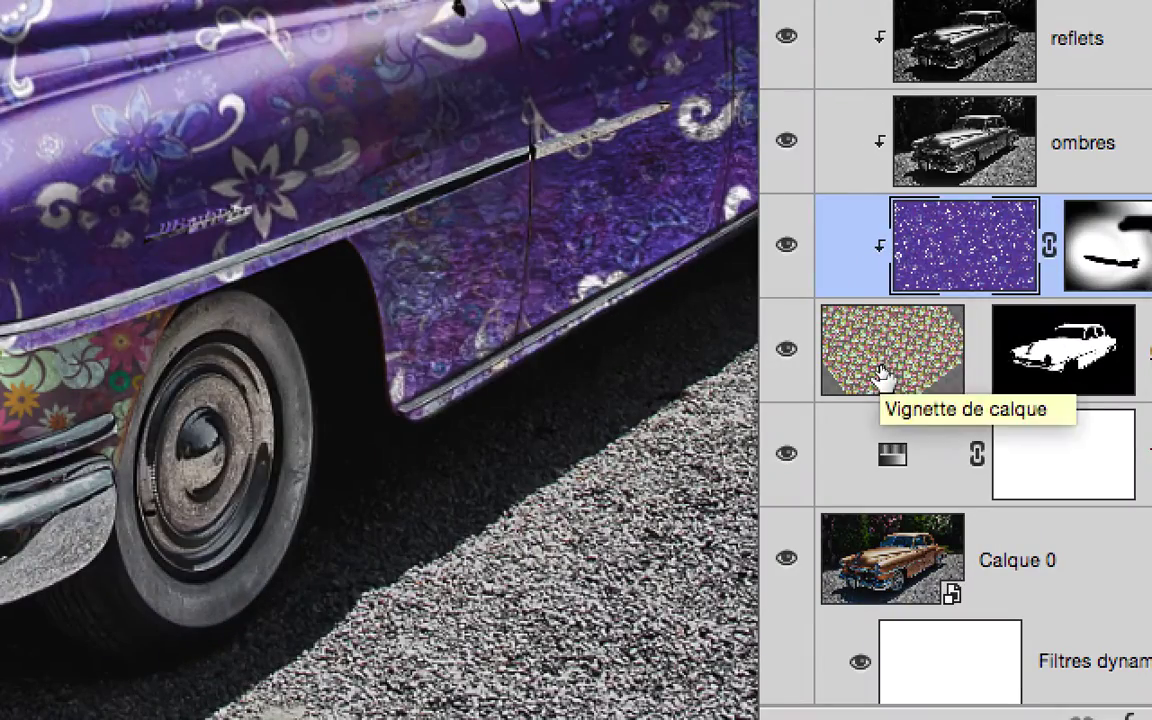
left_click(884, 372)
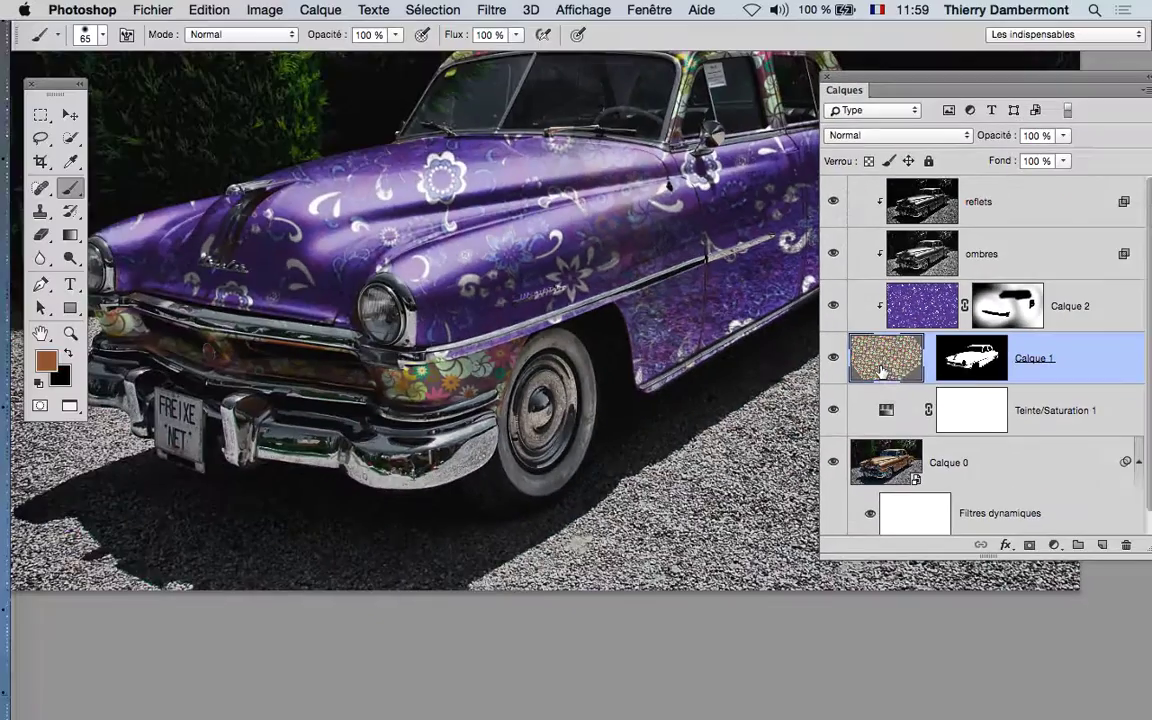
left_click(246, 9)
mouse_move(285, 59)
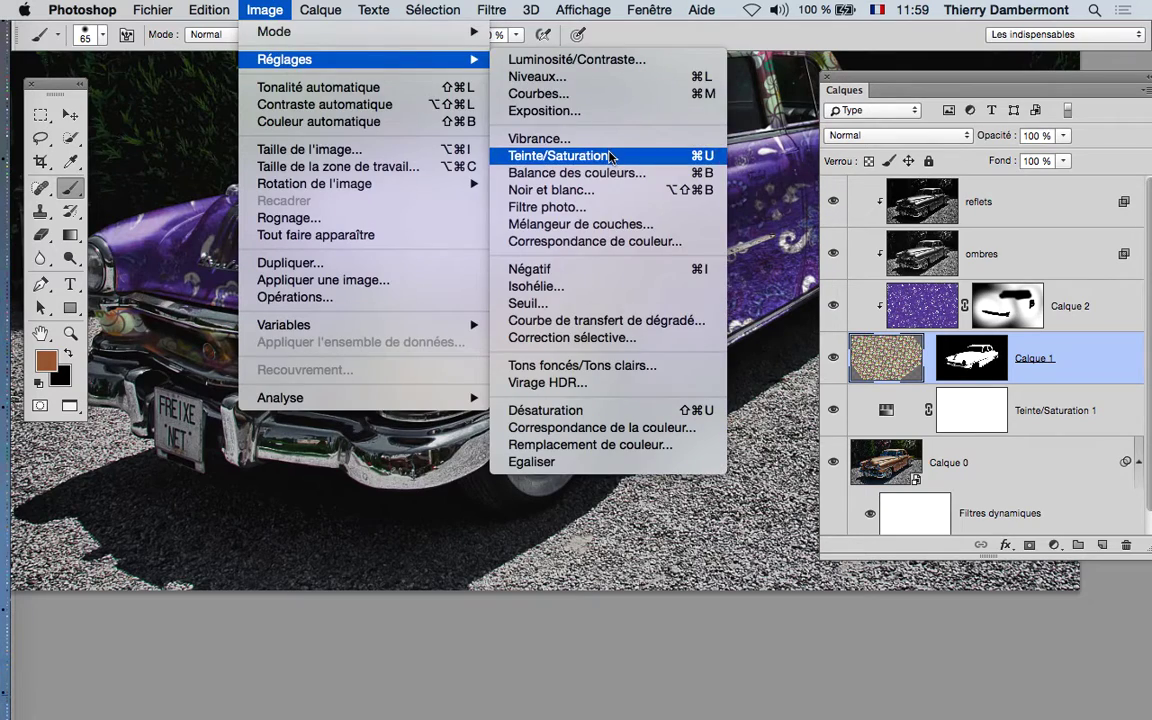
left_click(600, 155)
left_click_drag(581, 148, 927, 292)
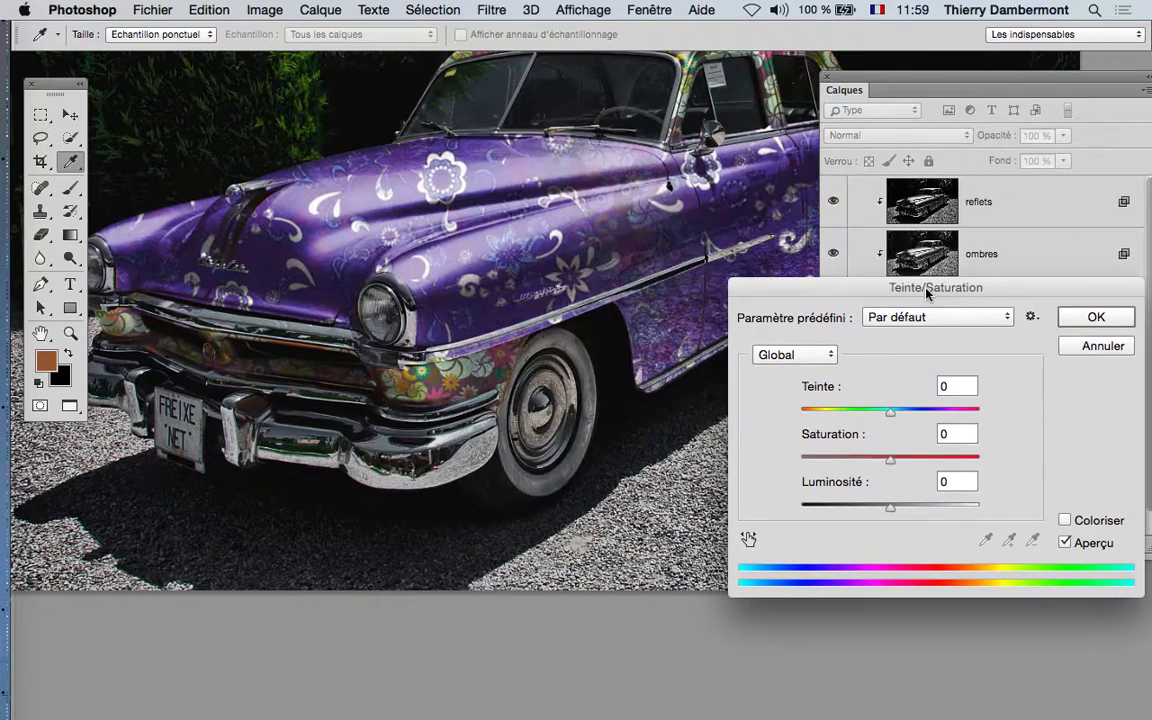
left_click_drag(891, 458, 942, 458)
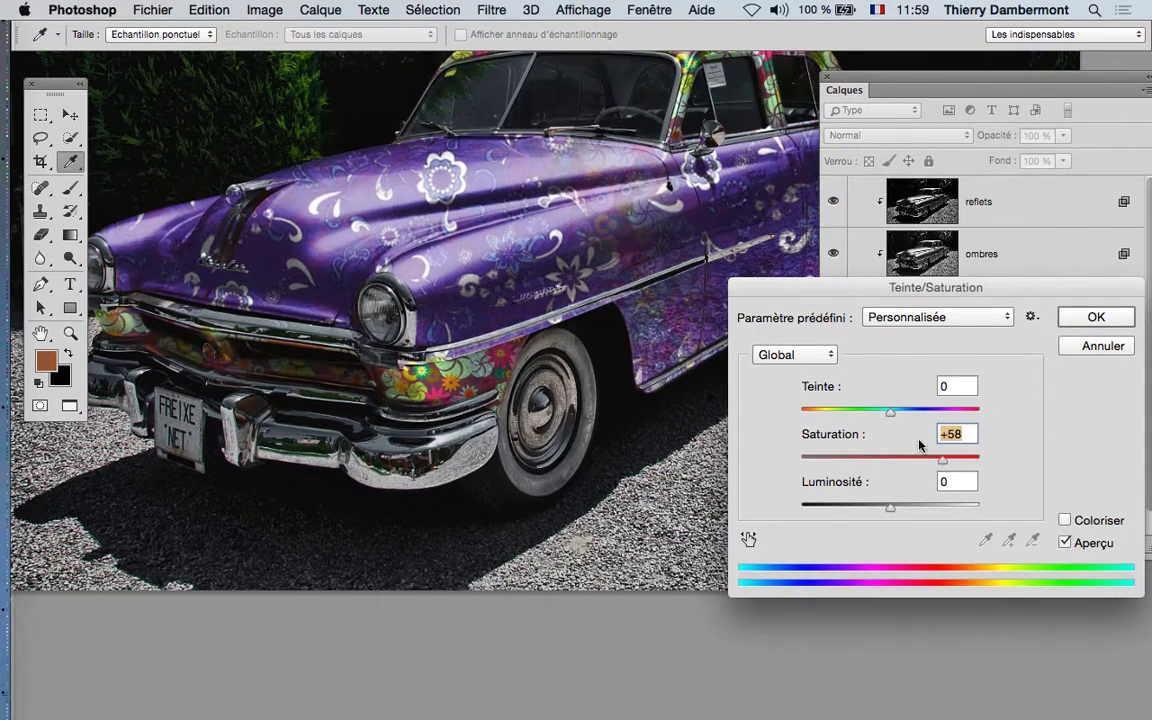
mouse_move(893, 413)
left_mouse_down()
mouse_move(957, 413)
mouse_move(797, 413)
mouse_move(852, 413)
left_mouse_up()
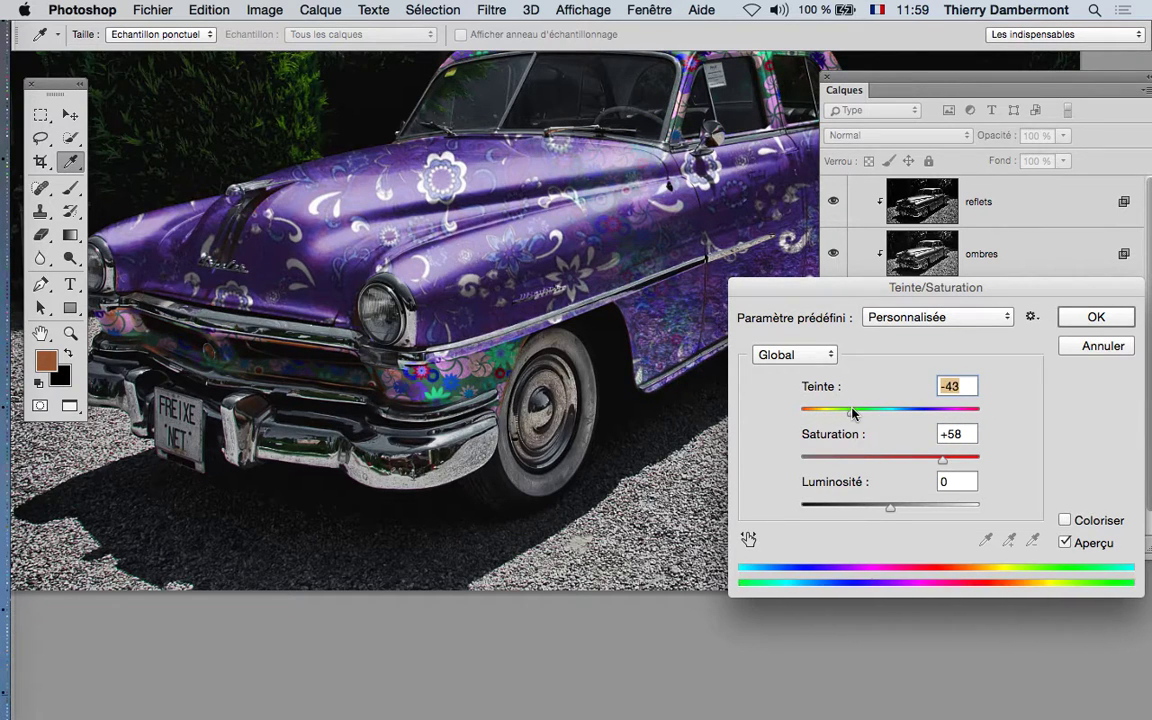
left_click(1096, 318)
left_click_drag(647, 294, 585, 314)
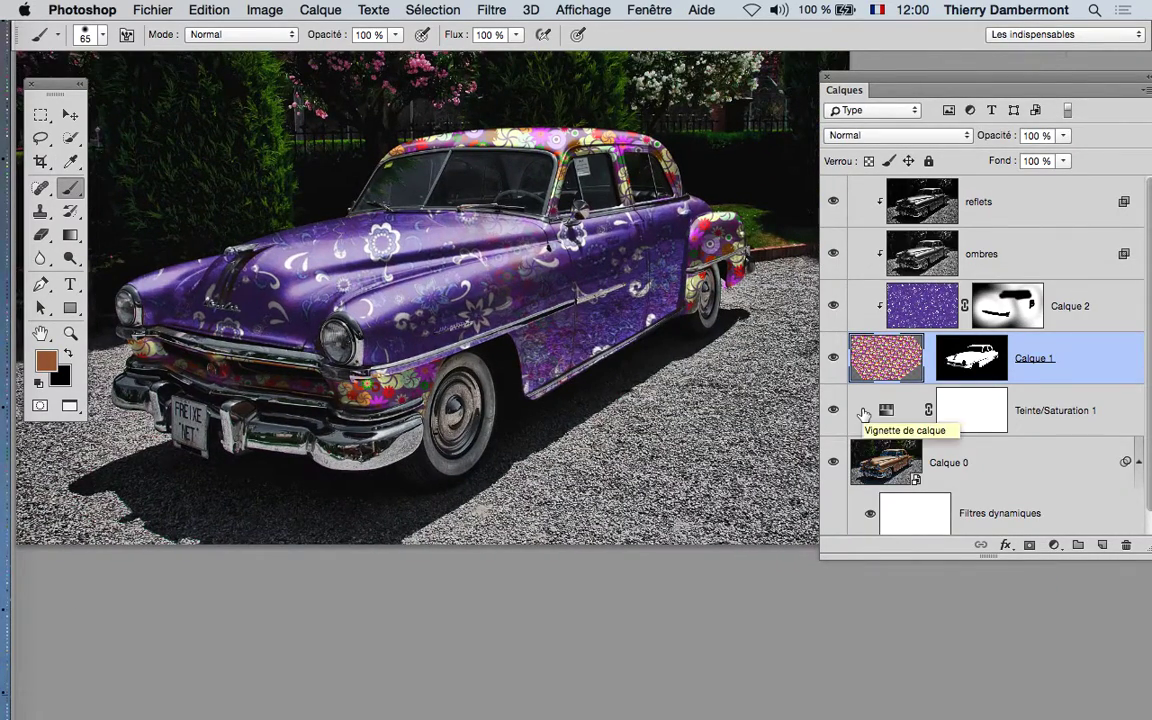
left_click(831, 412)
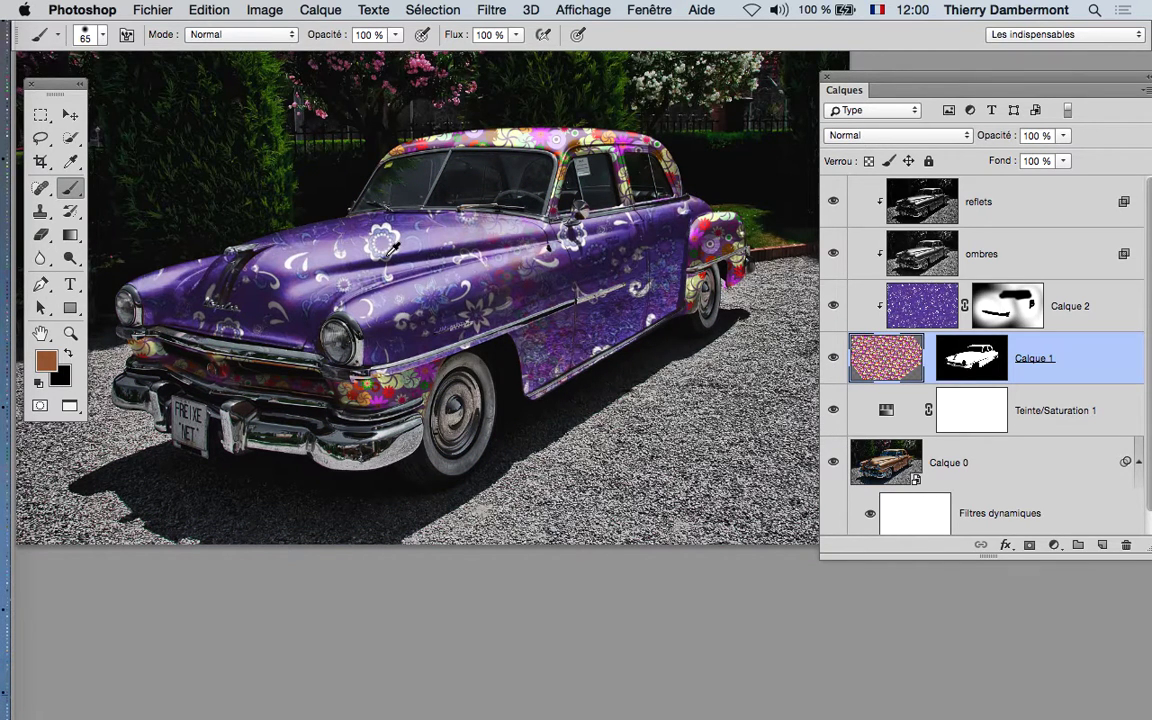
Apply a Teinte/Saturation of Saturation -38 to the Calque 2 body pattern.
left_click(915, 315)
left_click(265, 10)
mouse_move(284, 59)
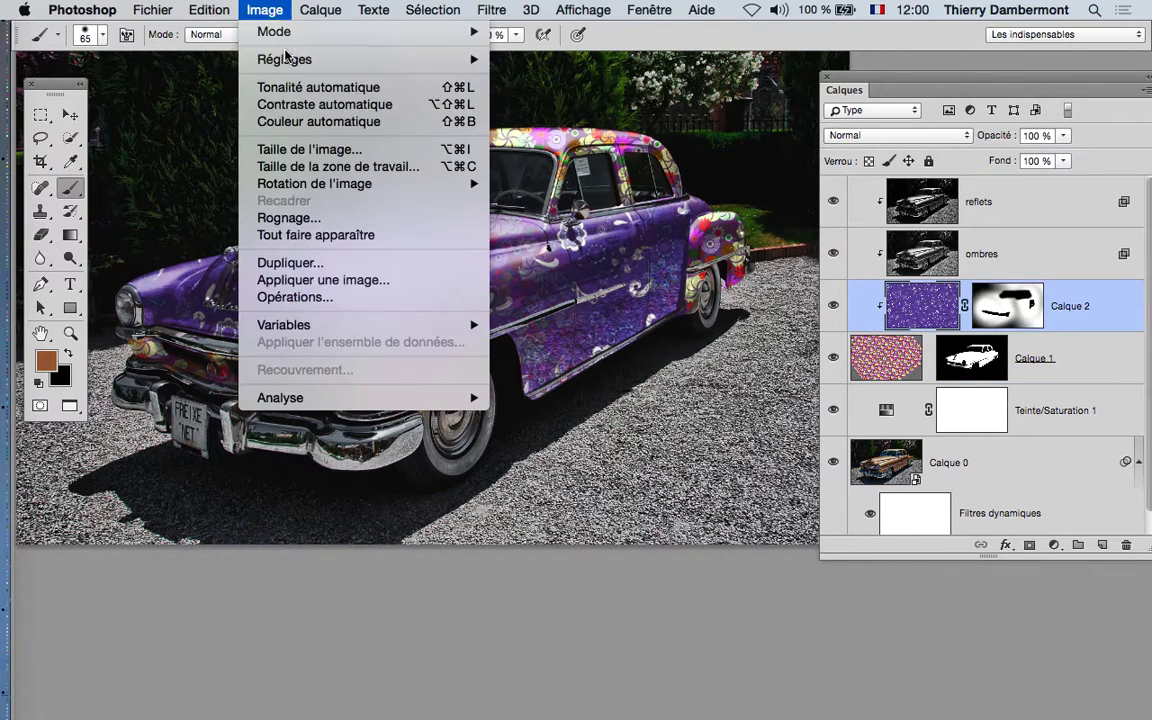
left_click(517, 152)
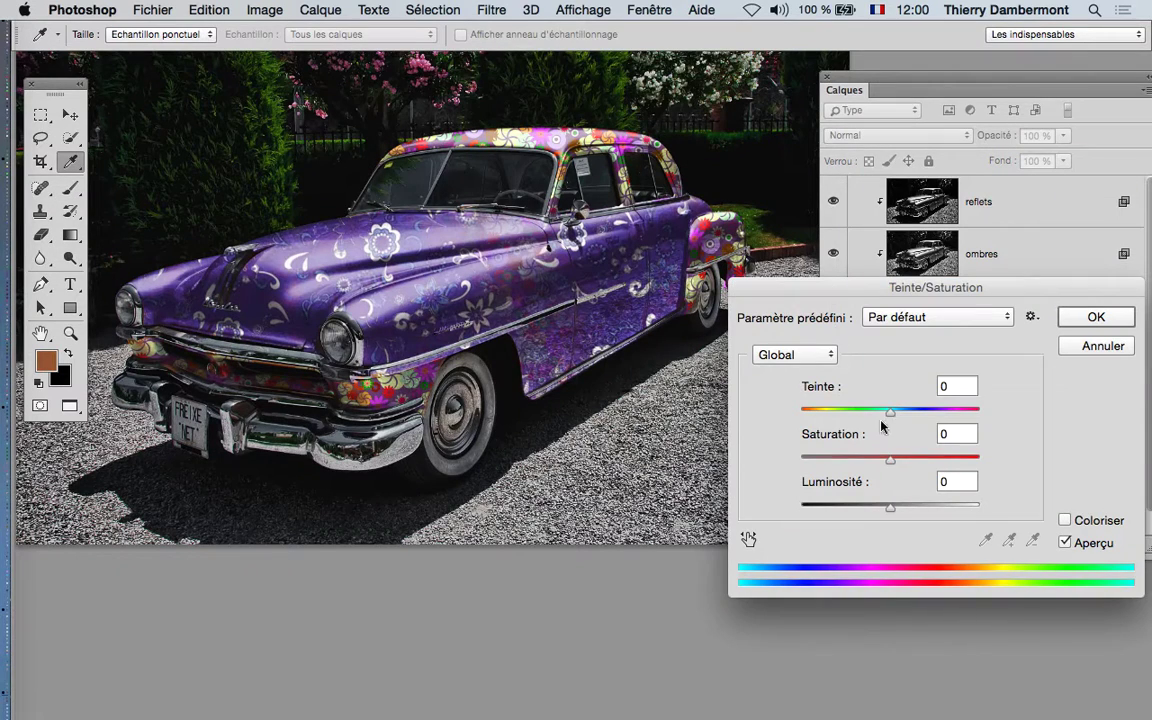
left_click_drag(889, 462, 856, 462)
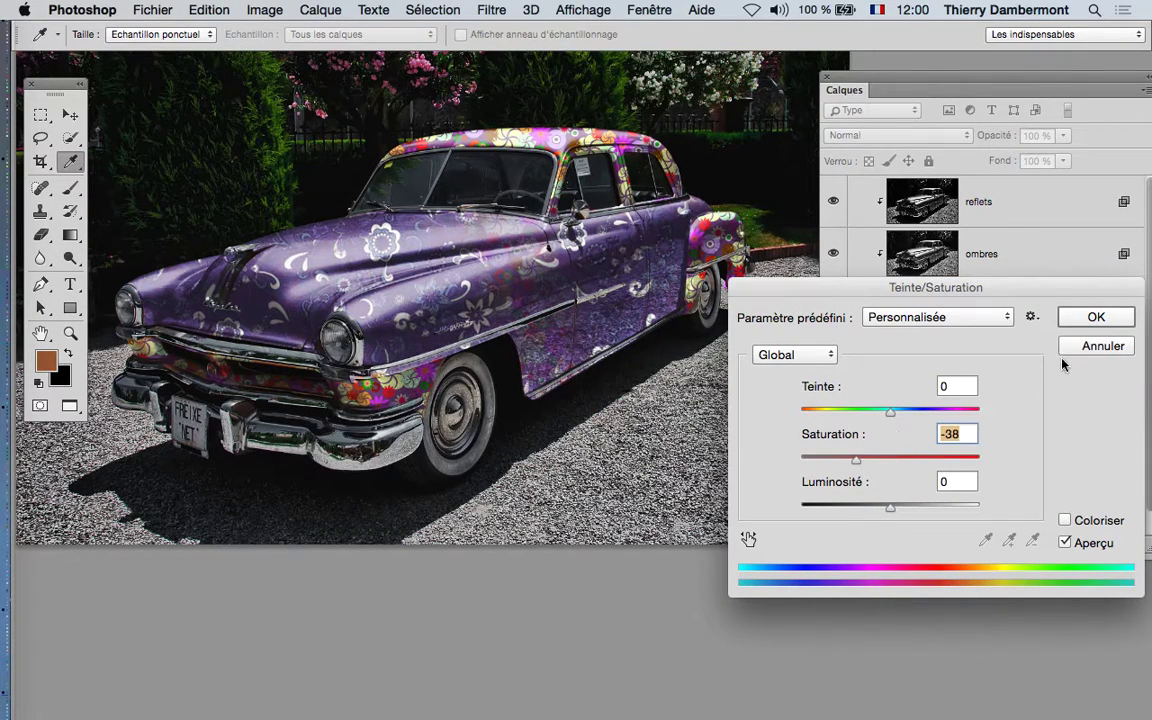
left_click(1094, 317)
key("b")
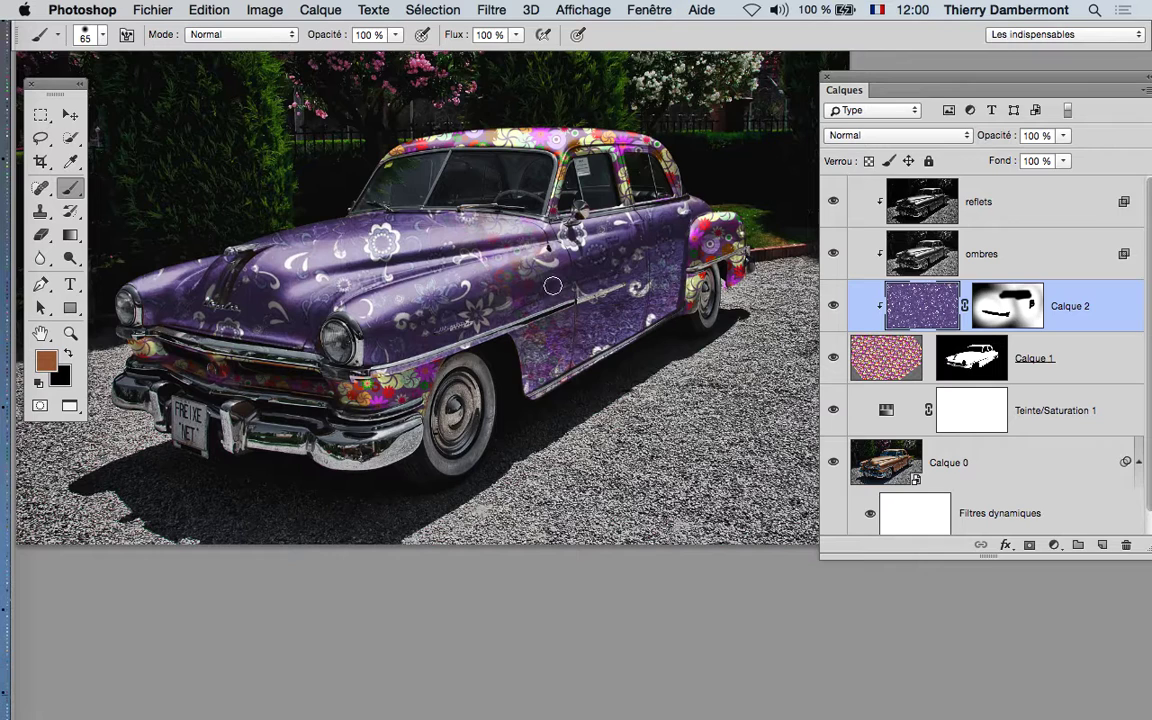
Save the composite as Freixenet_Wallpaper-10.psd, accepting the Photoshop format options.
left_click(138, 9)
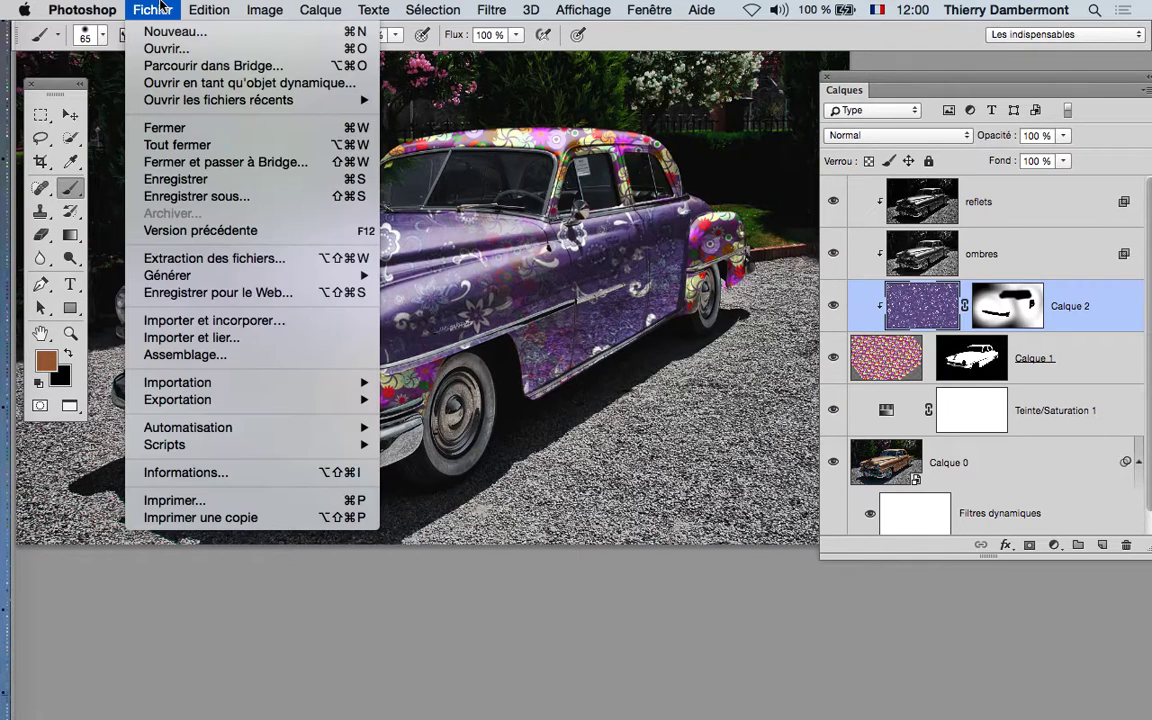
left_click(226, 177)
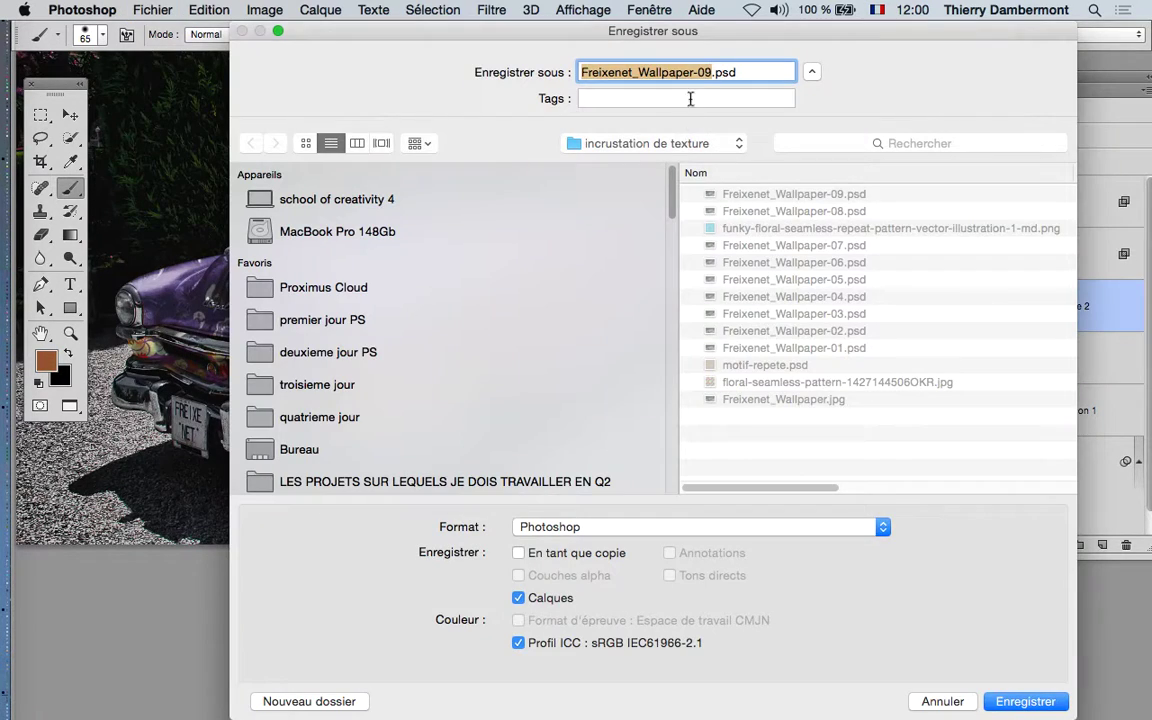
left_click(708, 72)
key("BackSpace")
key("BackSpace")
type("10")
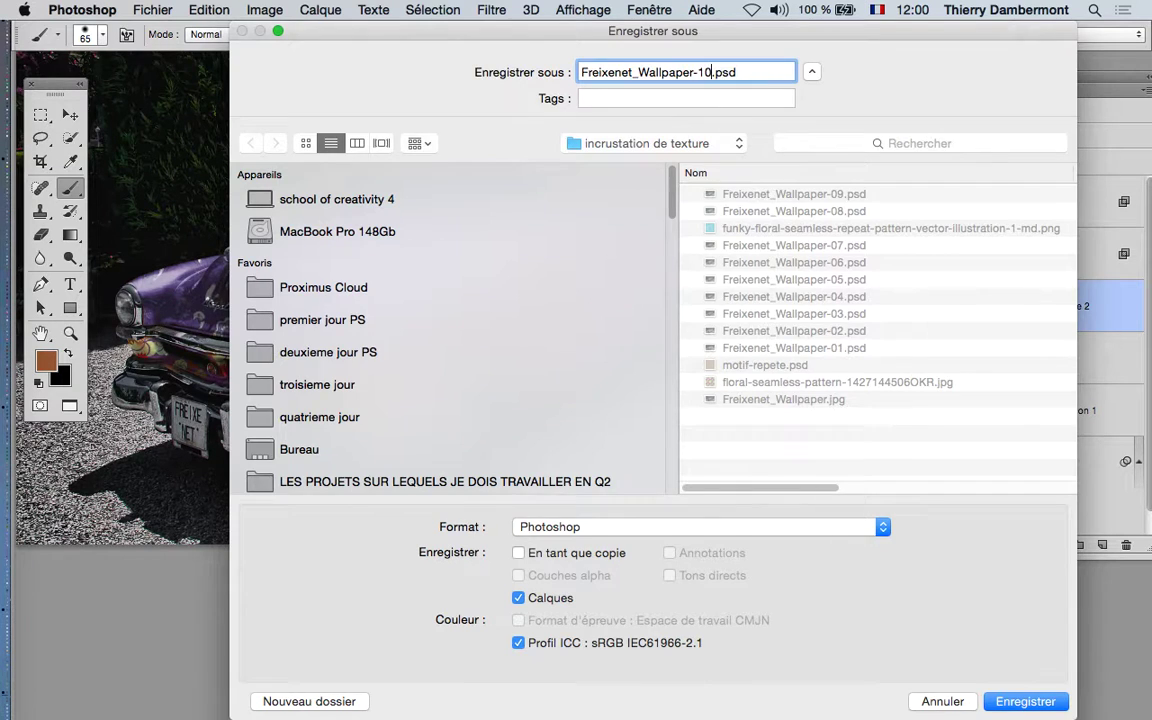
key("Return")
left_click(910, 340)
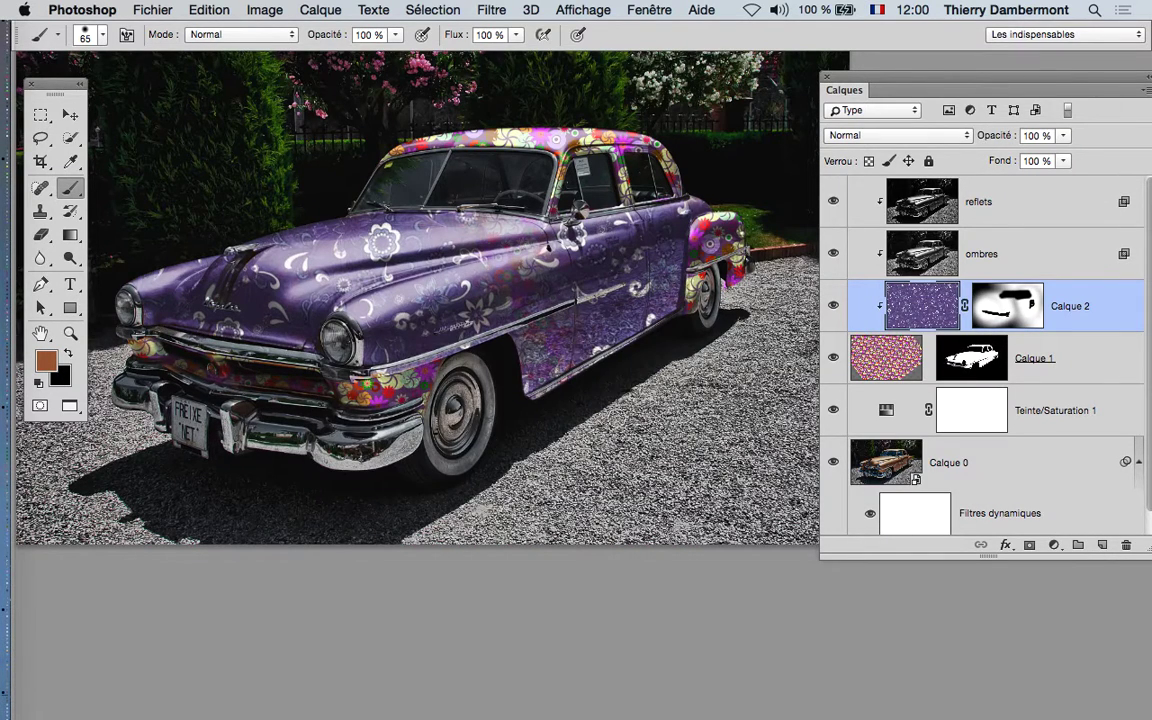